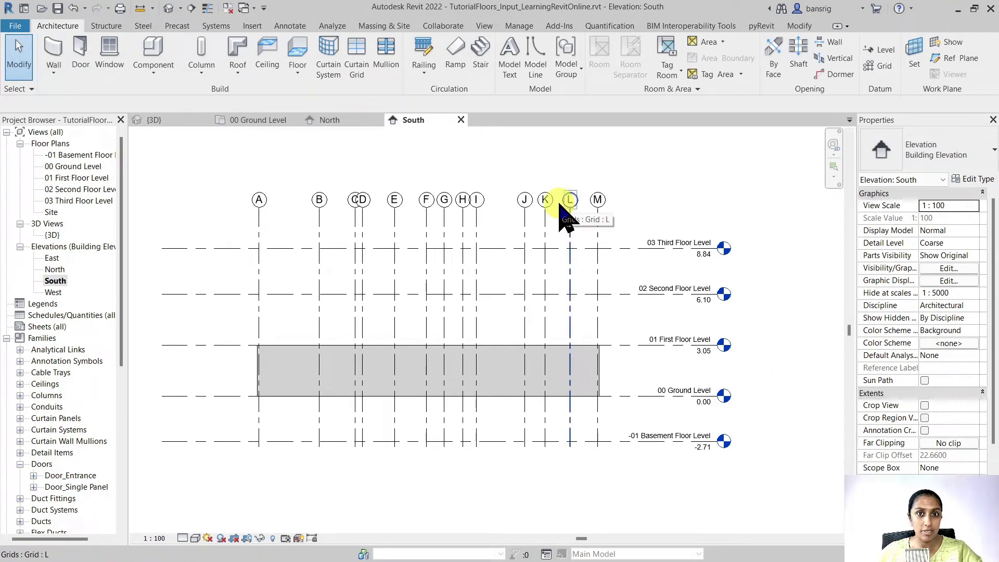
Step: Switch from the South elevation to the {3D} view and zoom into the building model
left_click(159, 120)
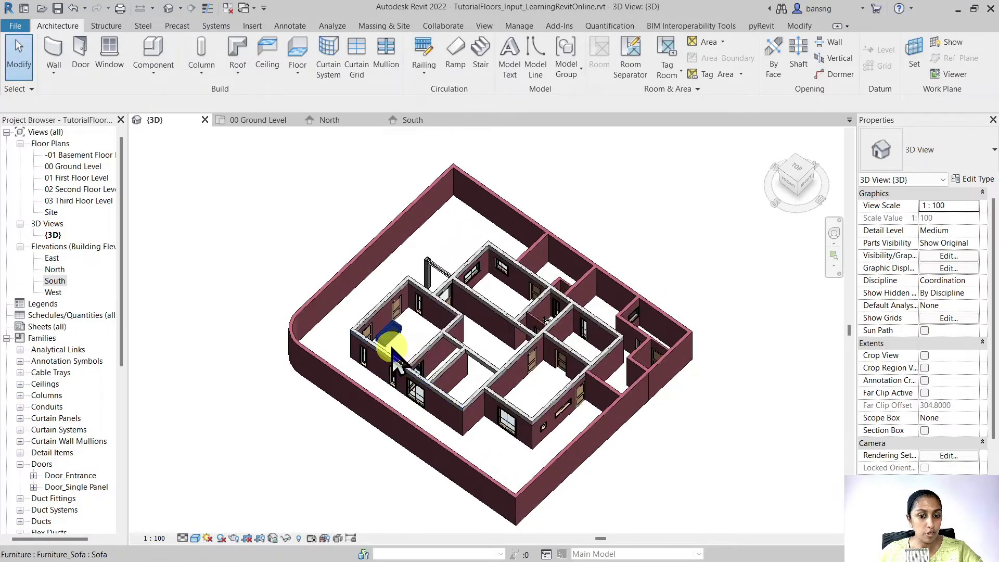
scroll(424, 280, "up", 3)
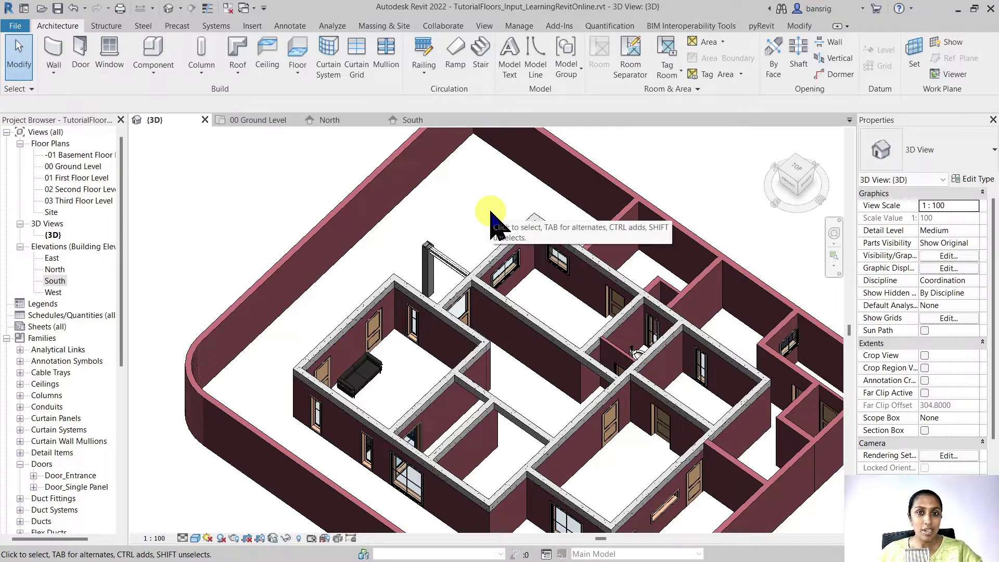
Step: Start a Structural Floor (Generic 150mm) boundary sketch from the Structure tab and pan the 3D view
left_click(107, 26)
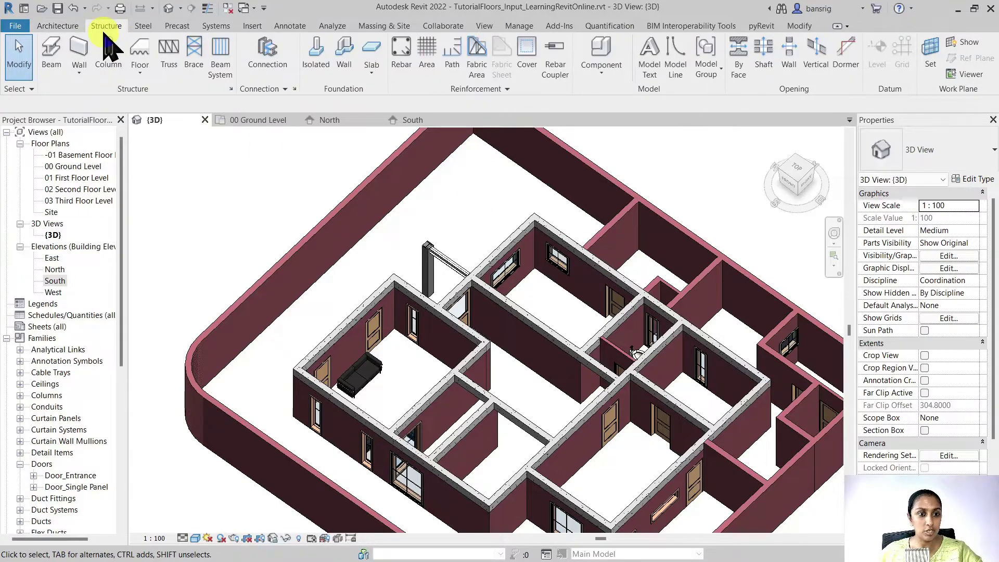
left_click(140, 58)
scroll(205, 198, "down", 3)
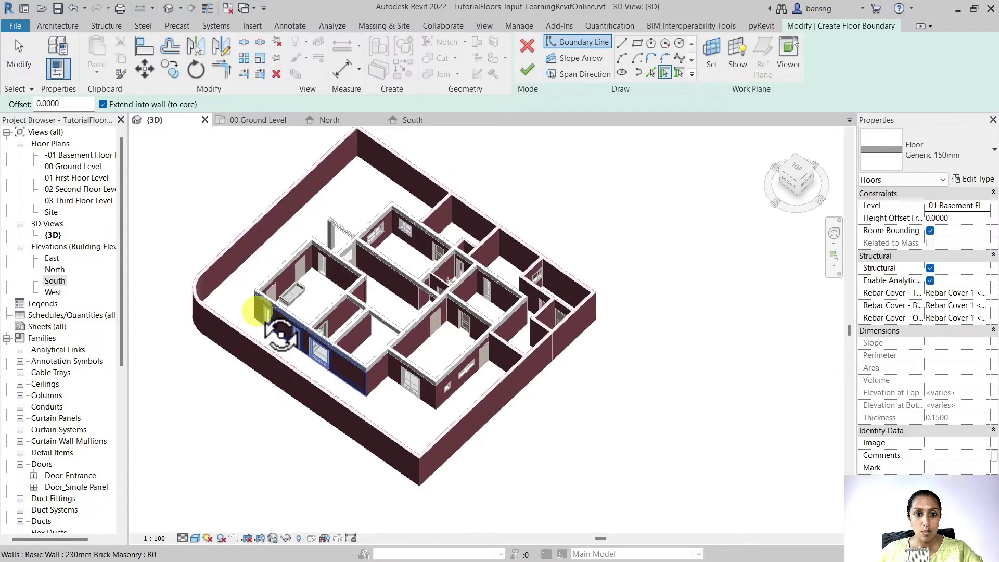
scroll(279, 330, "down", 1)
middle_click_drag(296, 250, 360, 295)
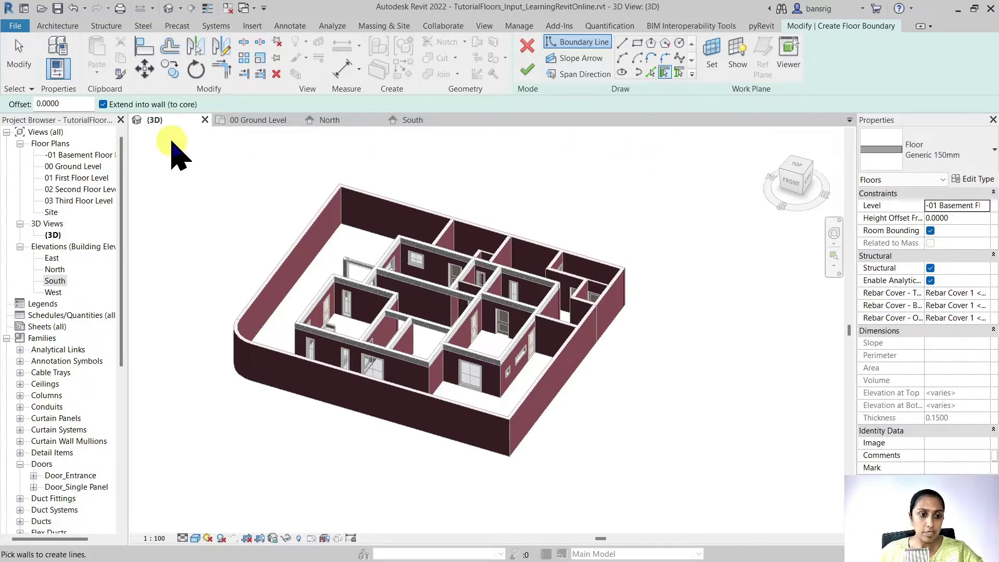
Step: Open the 00 Ground Level plan and set the boundary tool to Pick Walls
double_click(70, 167)
scroll(491, 398, "up", 1)
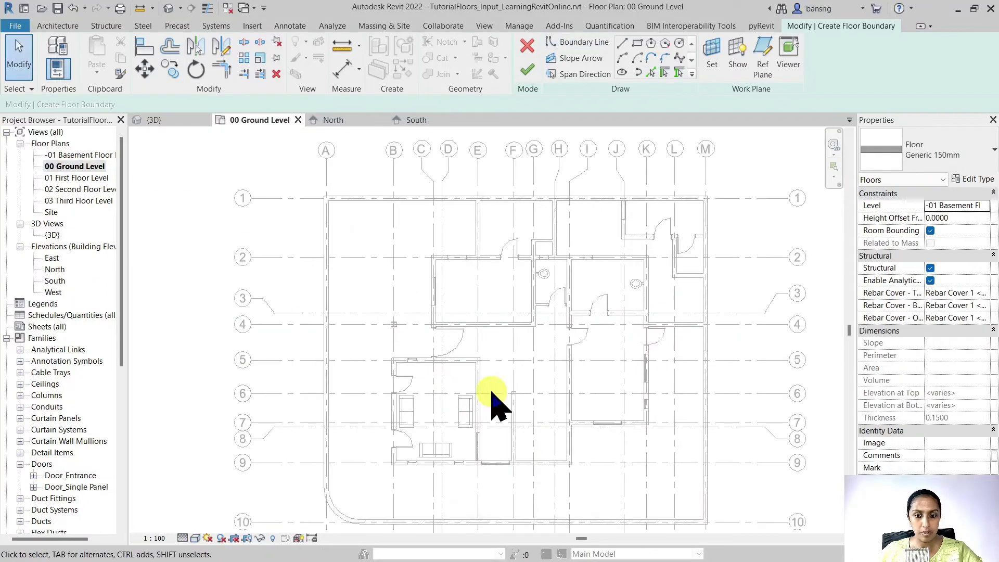
left_click(663, 73)
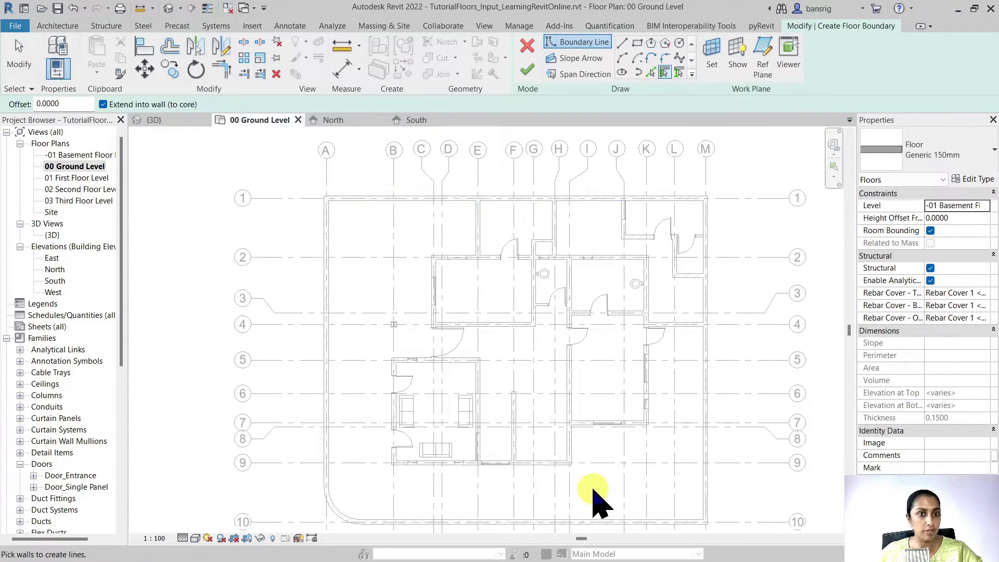
scroll(471, 283, "up", 4)
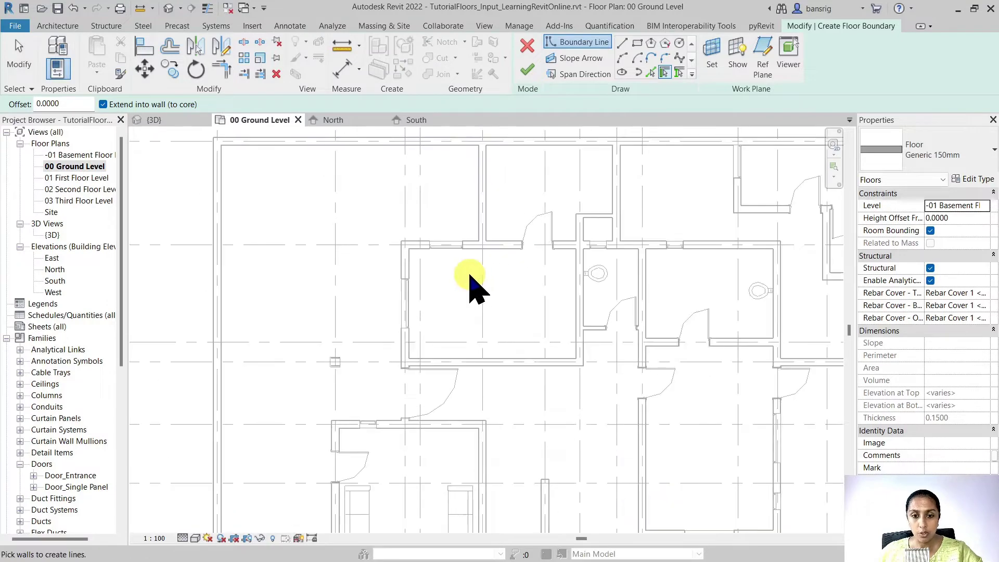
Step: Pick the top, left, bottom and right walls of the central rooms as boundary lines
left_click(430, 240)
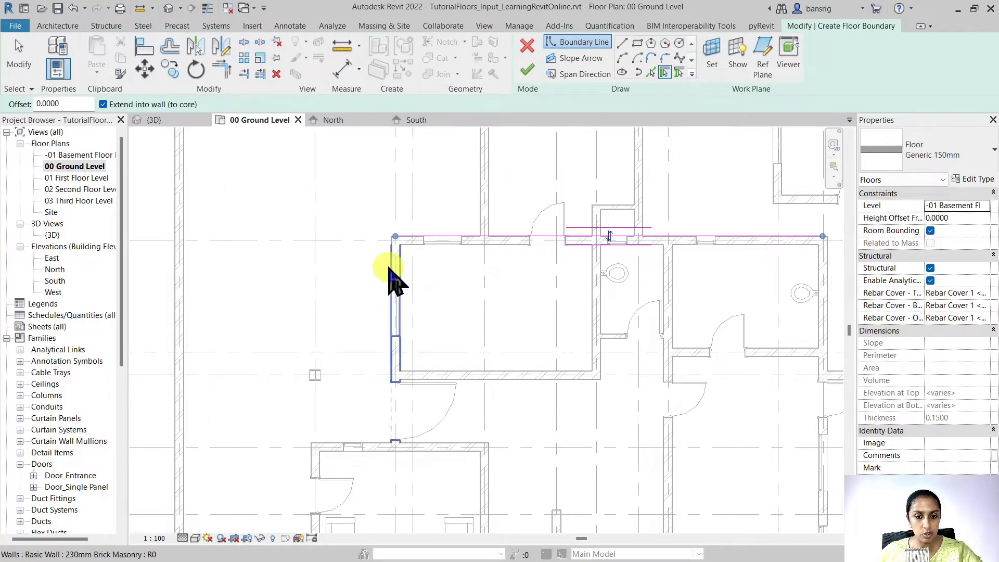
left_click(393, 276)
middle_click_drag(424, 413, 401, 335)
left_click(375, 341)
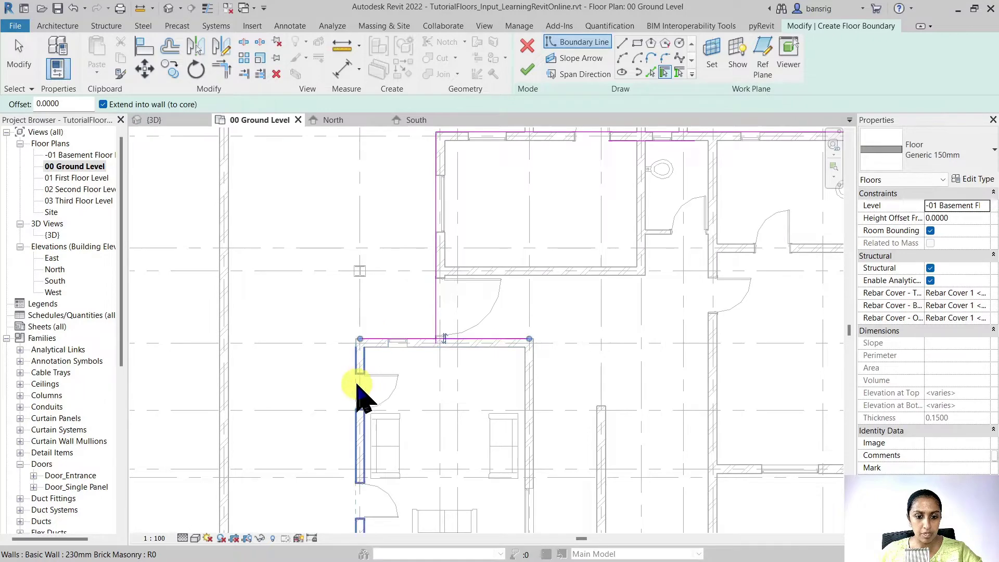
left_click(365, 396)
middle_click_drag(417, 434, 413, 357)
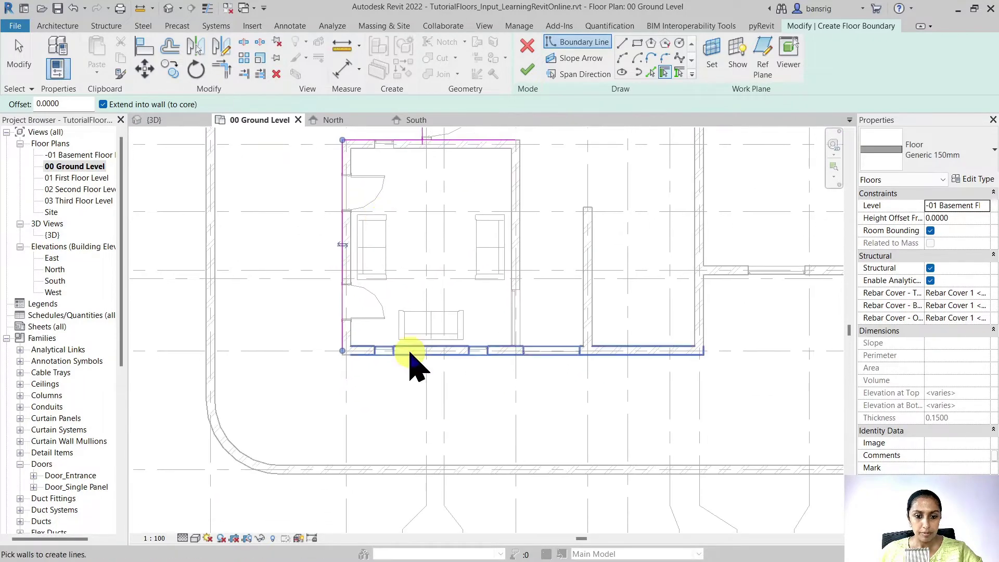
left_click(484, 356)
left_click(708, 319)
middle_click_drag(743, 320, 571, 325)
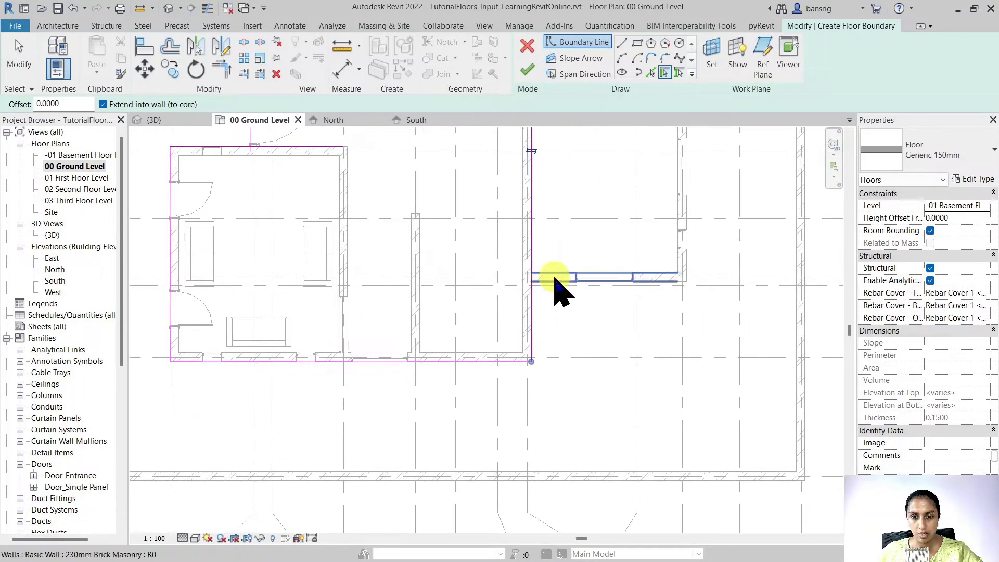
left_click(725, 272)
scroll(666, 271, "down", 2)
scroll(592, 323, "up", 4)
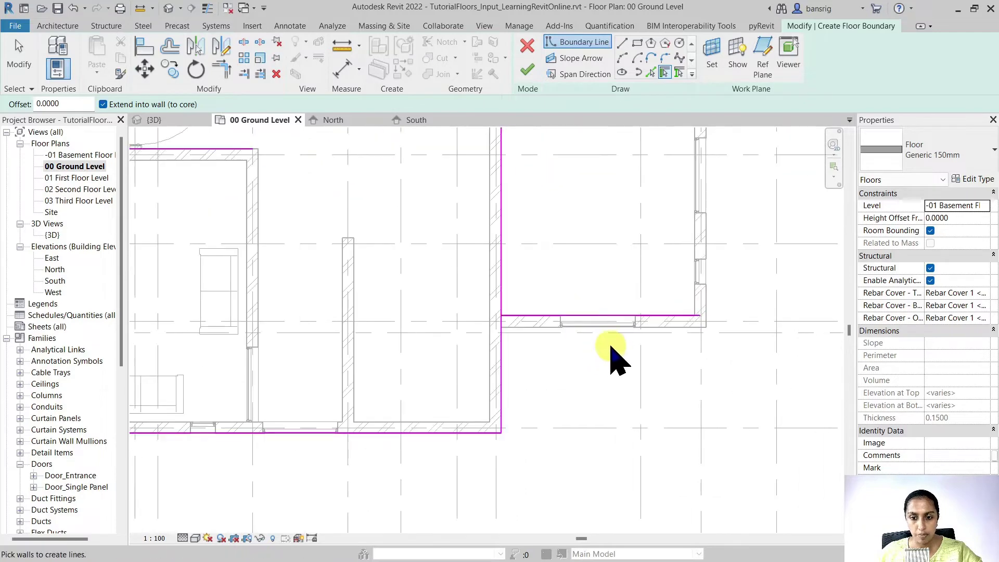
Step: Check the lower boundary line, then add the room's right wall and the interior wall
key("Escape")
left_click(612, 318)
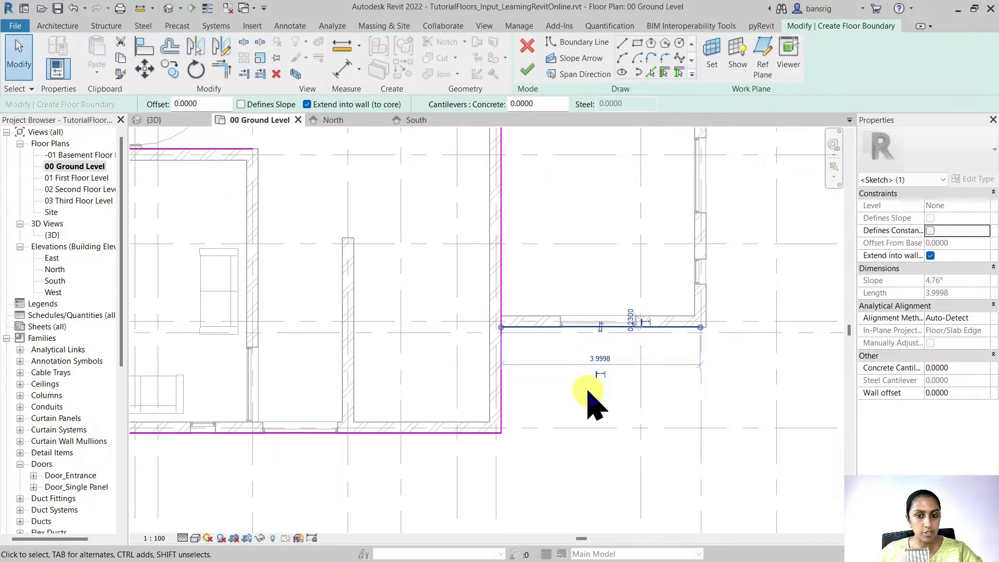
left_click(665, 73)
scroll(616, 241, "down", 3)
scroll(583, 323, "up", 3)
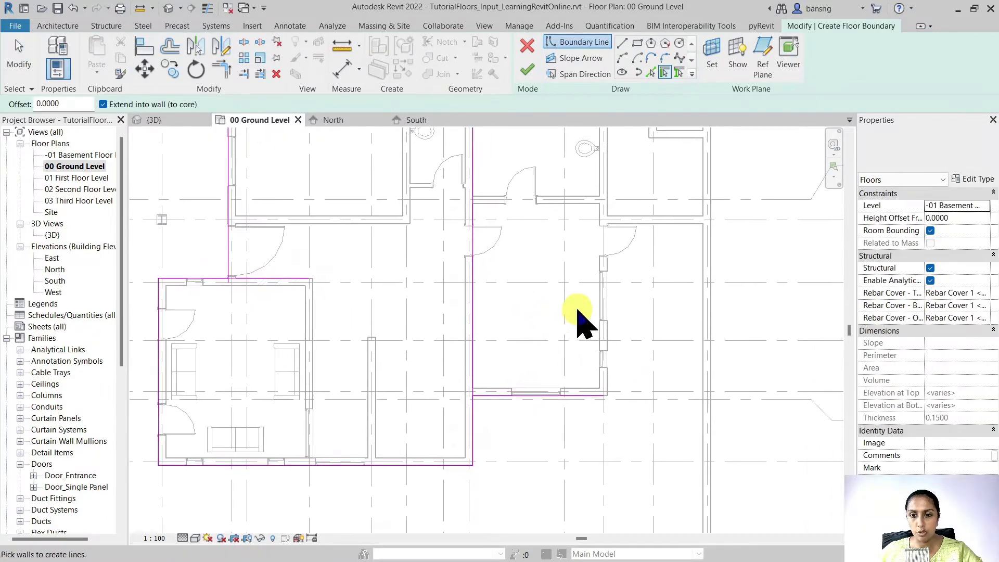
left_click(603, 328)
middle_click_drag(665, 261, 606, 354)
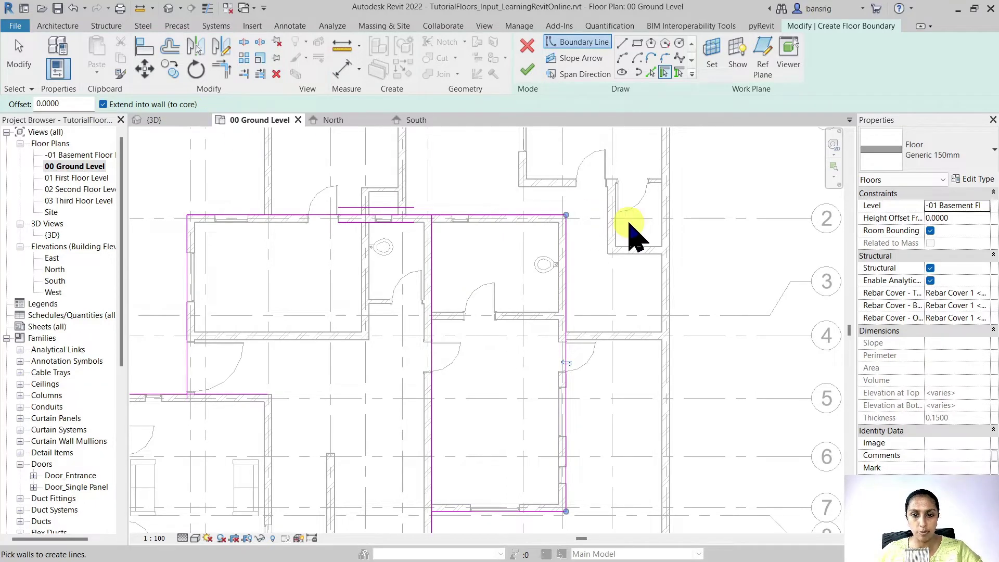
middle_click_drag(616, 290, 676, 335)
left_click(497, 265)
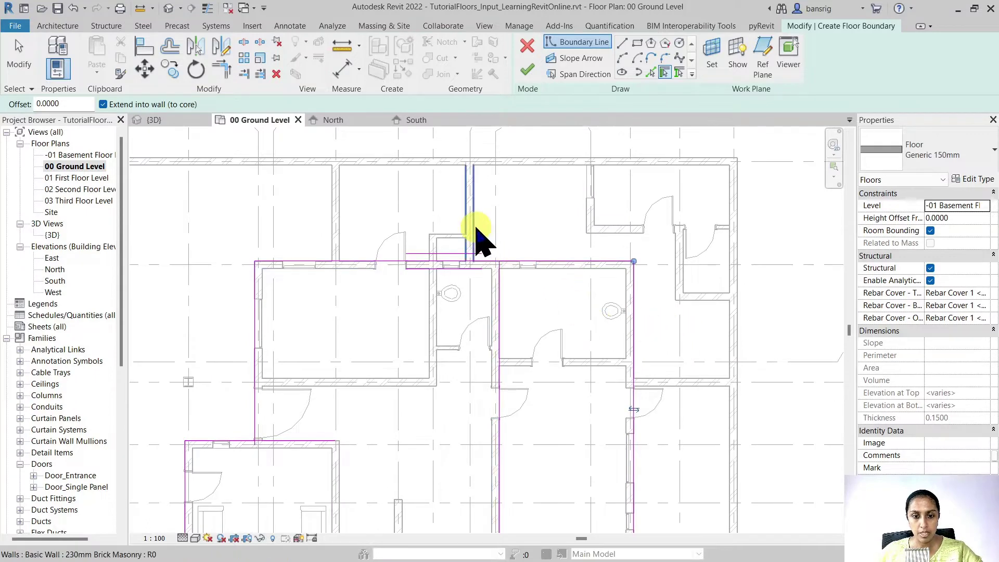
key("Escape")
Step: Trim the overlapping boundary lines to corners with TR so the outline closes
key("t")
key("r")
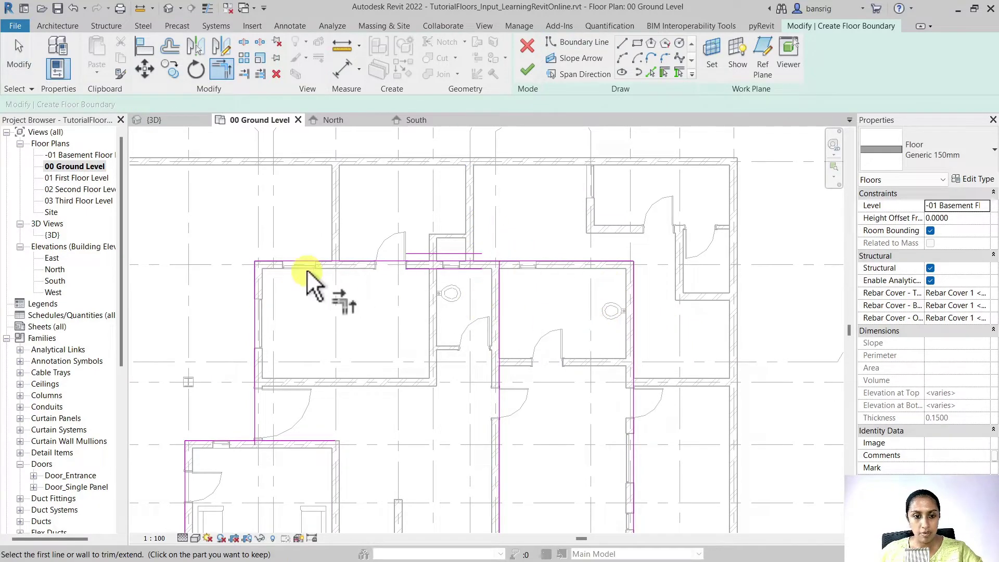
left_click(254, 346)
middle_click_drag(331, 387, 438, 247)
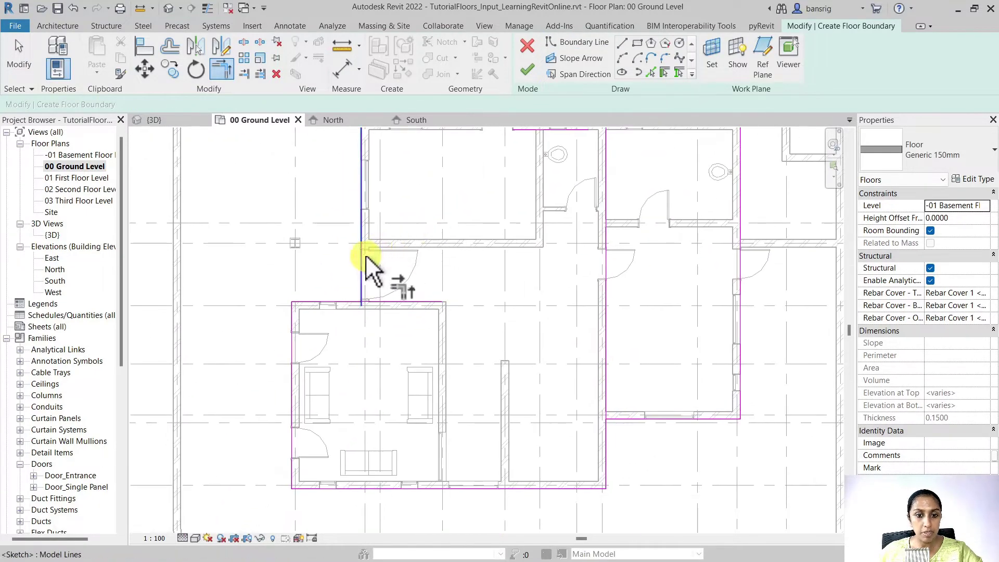
left_click(318, 301)
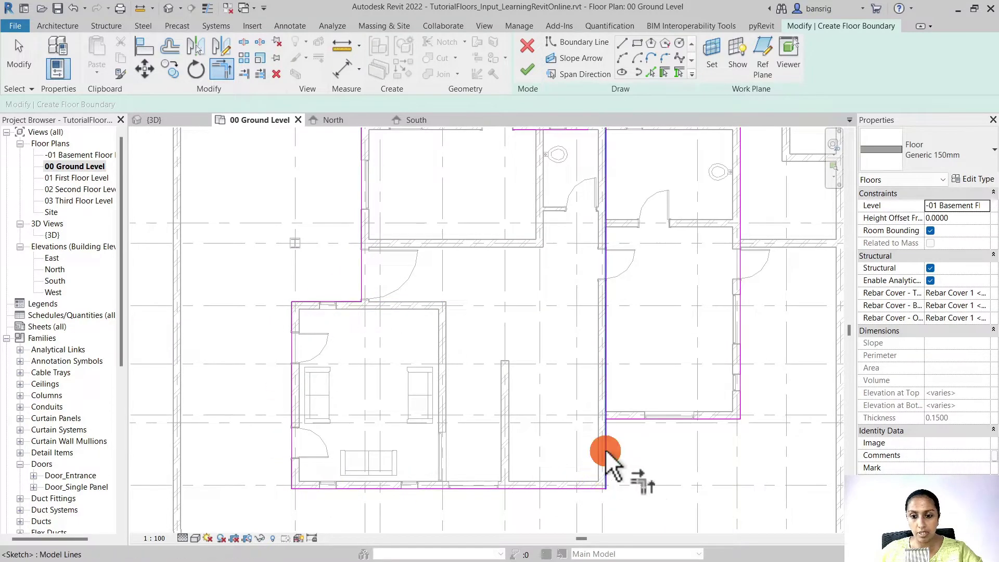
left_click(622, 418)
middle_click_drag(689, 442, 600, 461)
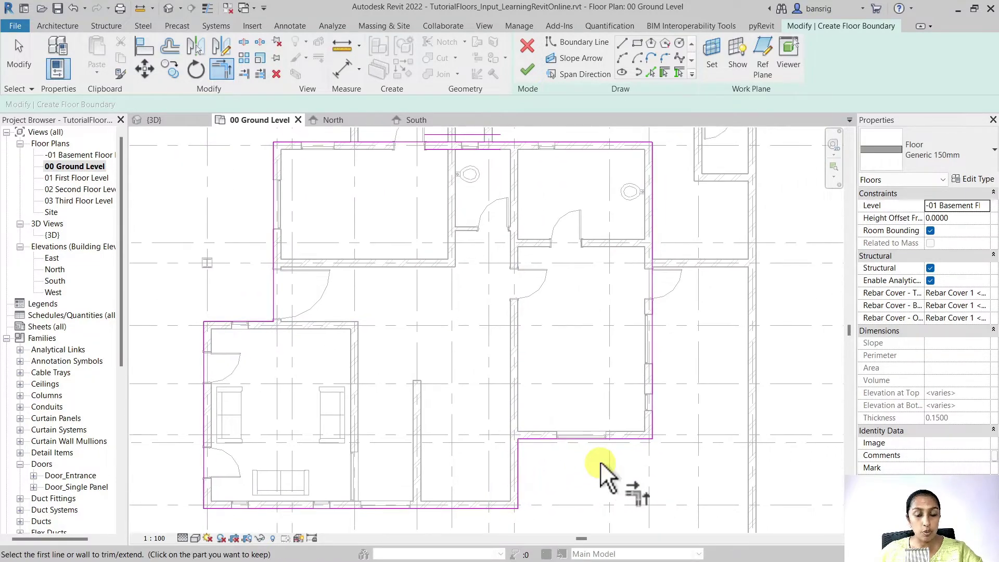
middle_click_drag(594, 235, 639, 319)
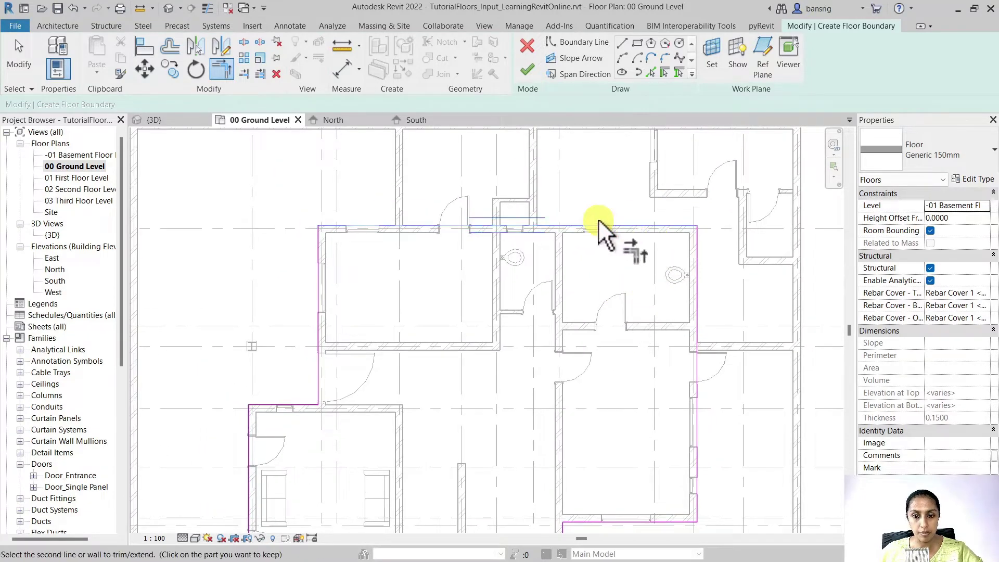
scroll(599, 218, "down", 4)
key("Escape")
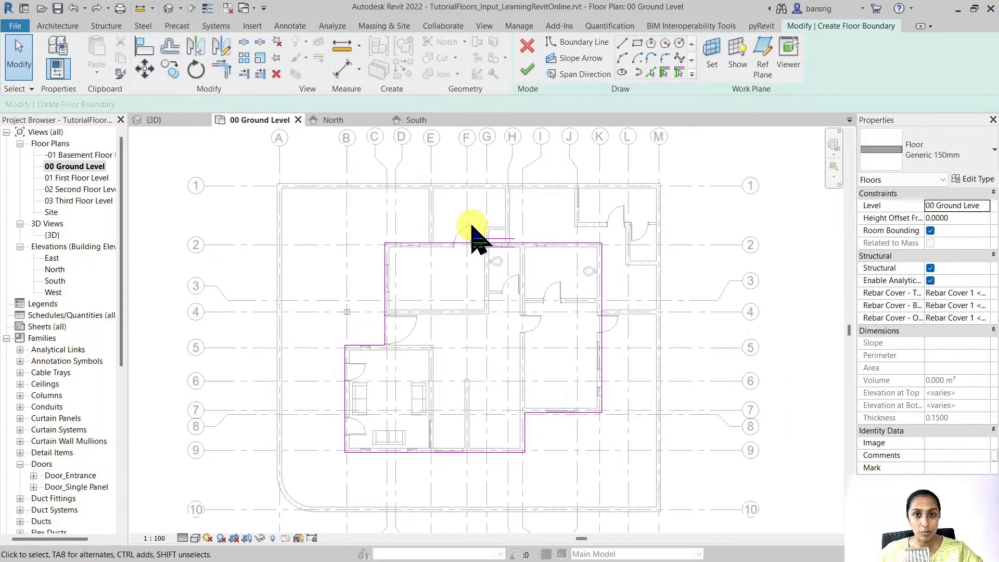
Step: Finish the floor sketch without a span direction symbol and view the slab in 3D
left_click(527, 70)
left_click(580, 297)
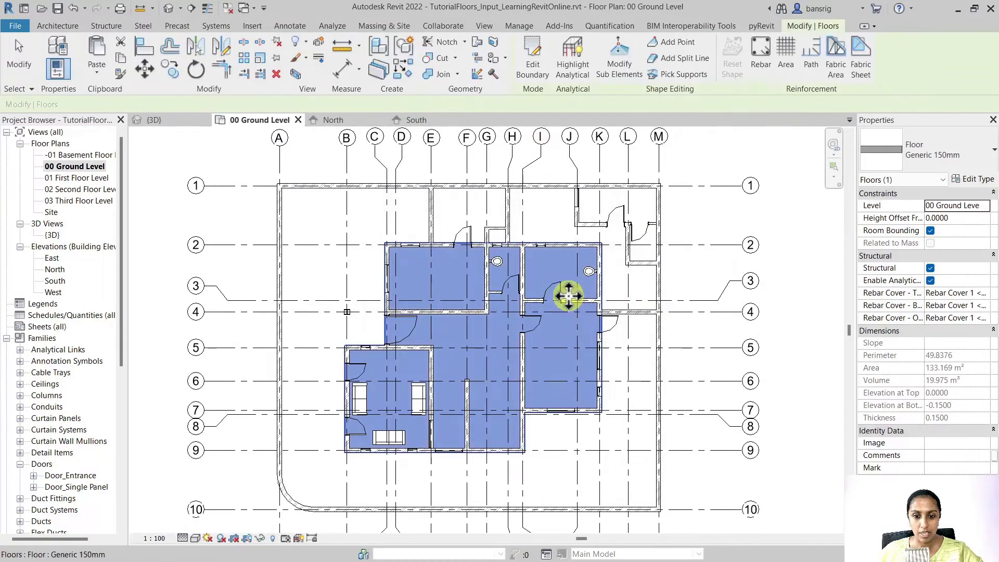
left_click(169, 8)
middle_click_drag(442, 425, 502, 368, "shift")
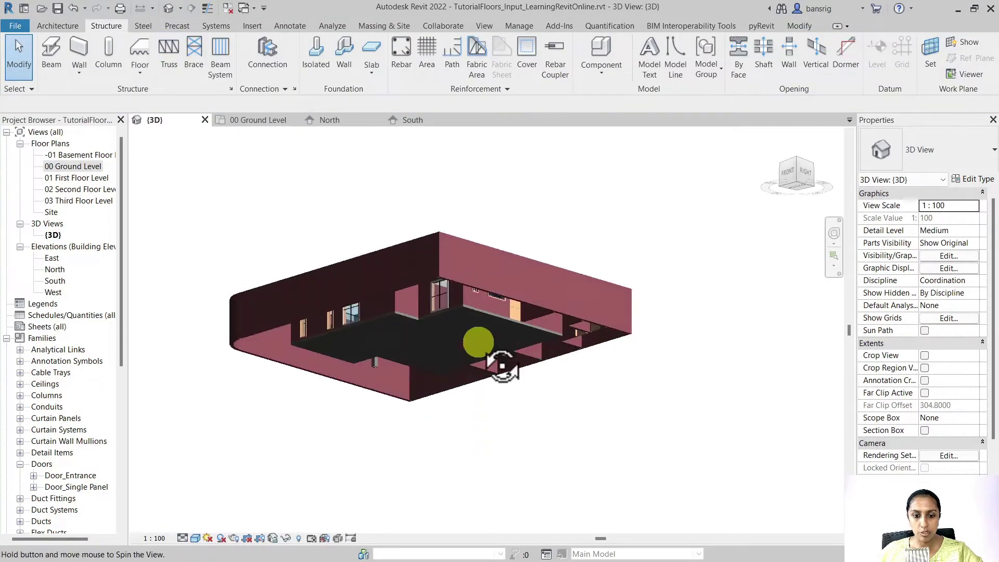
scroll(475, 272, "up", 6)
Step: Select the new ground-floor slab and orbit around it in the 3D view
left_click(360, 311)
middle_click_drag(364, 314, 575, 397, "shift")
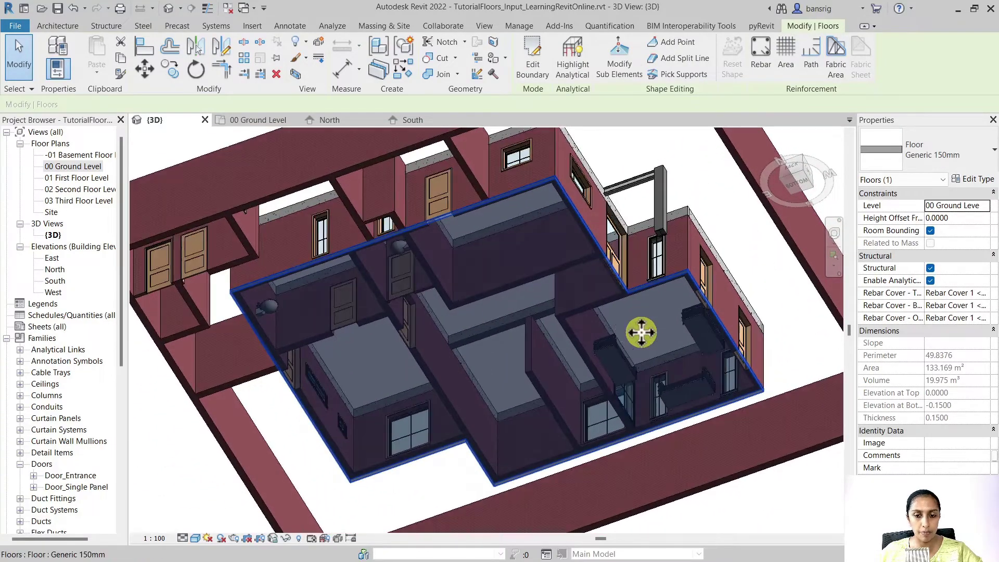
scroll(572, 401, "down", 3)
middle_click_drag(568, 346, 452, 301)
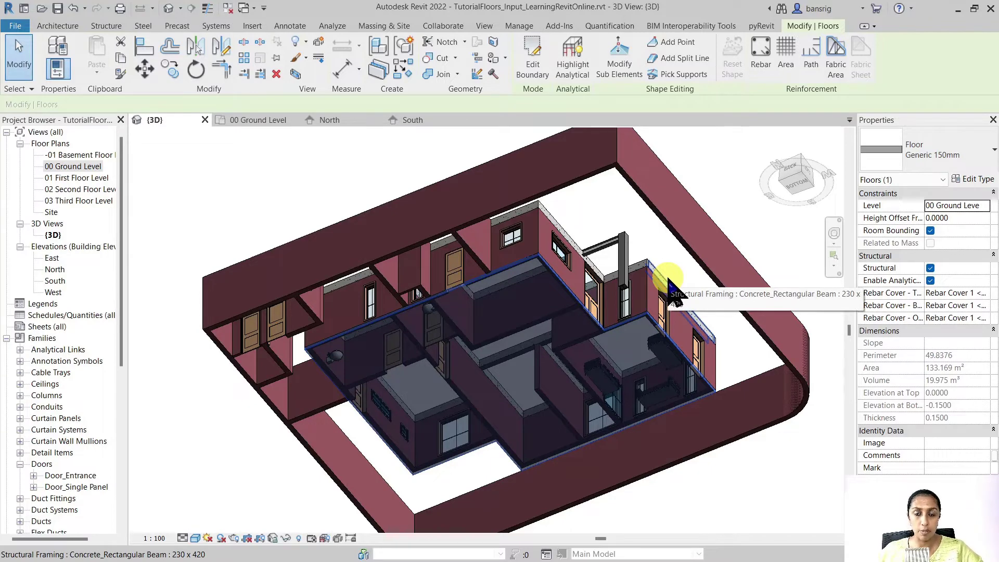
Step: Duplicate Generic 150mm as Concrete_200mm Floor and open its Structure layer editor
left_click(974, 179)
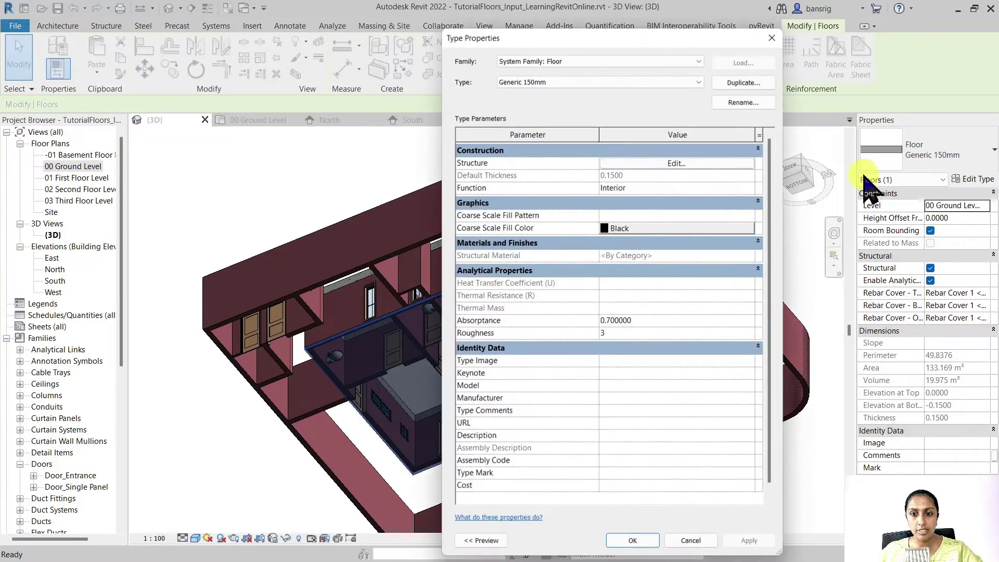
left_click(717, 83)
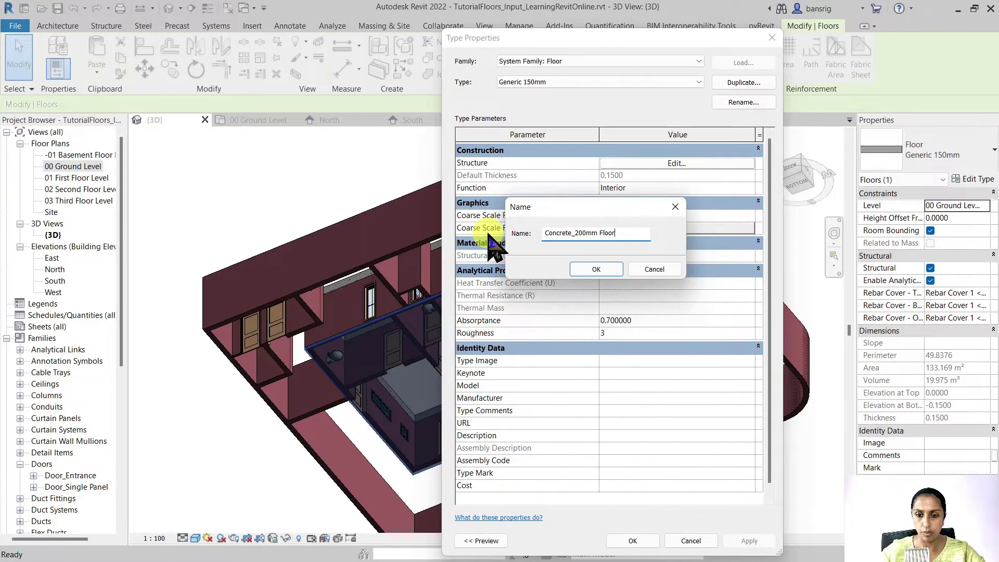
left_click(597, 270)
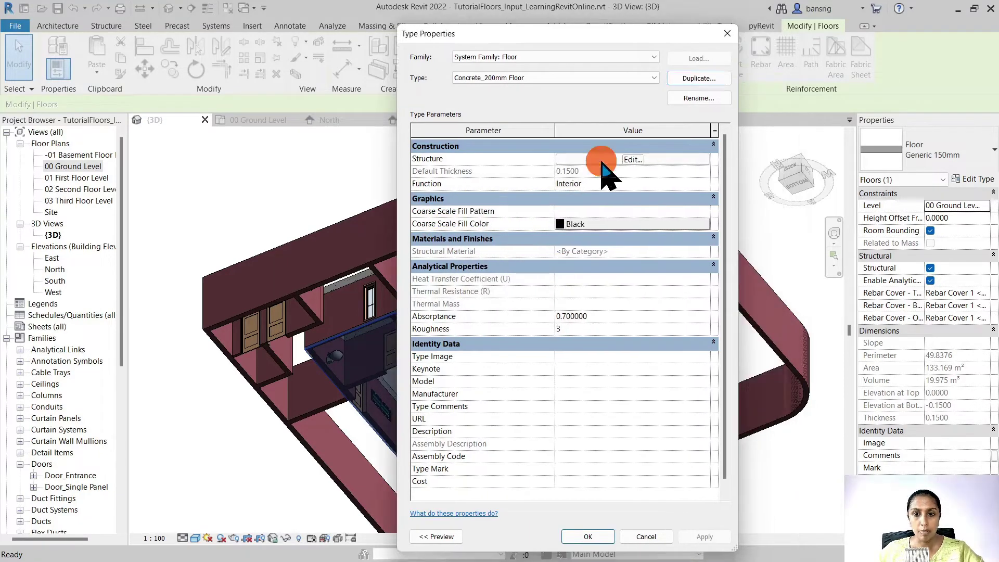
left_click(603, 163)
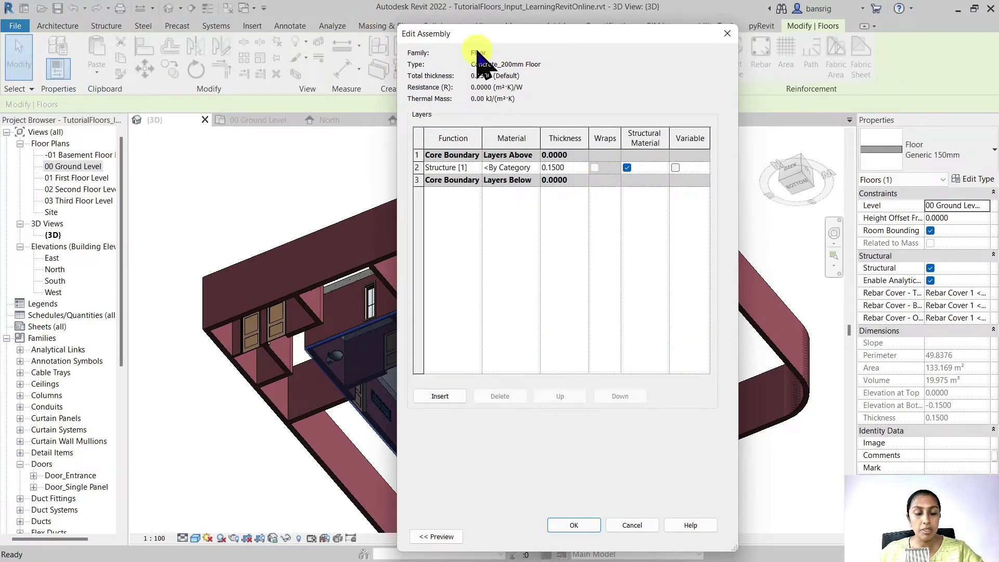
Step: Set the structure layer to 0.2 thick with Concrete, Cast In Situ material
left_click(577, 167)
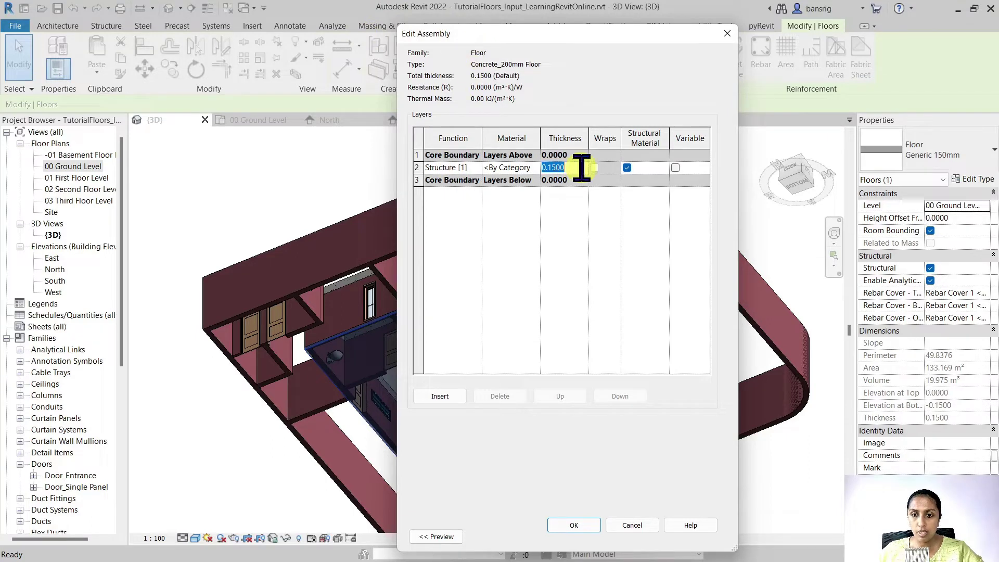
left_click(526, 168)
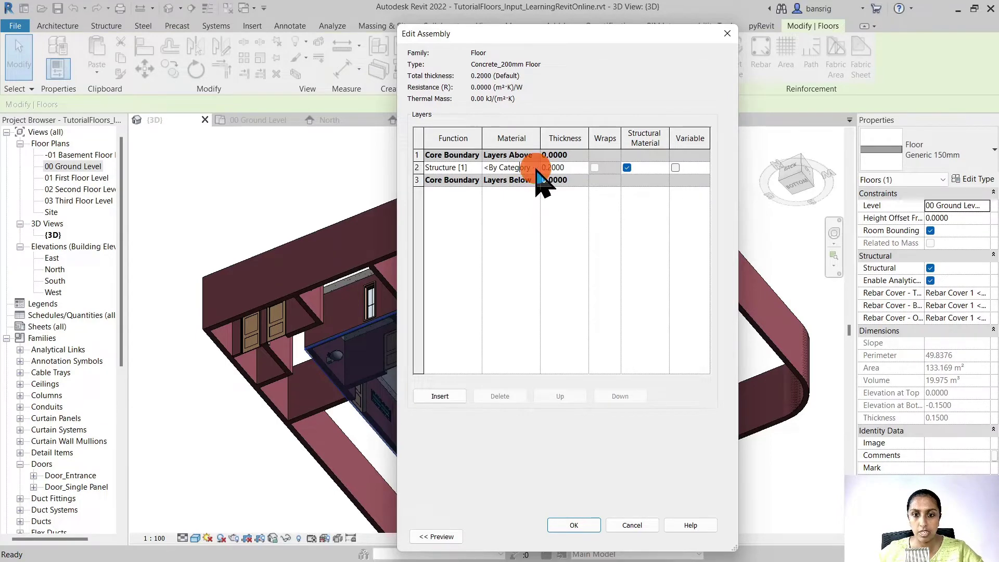
left_click(535, 168)
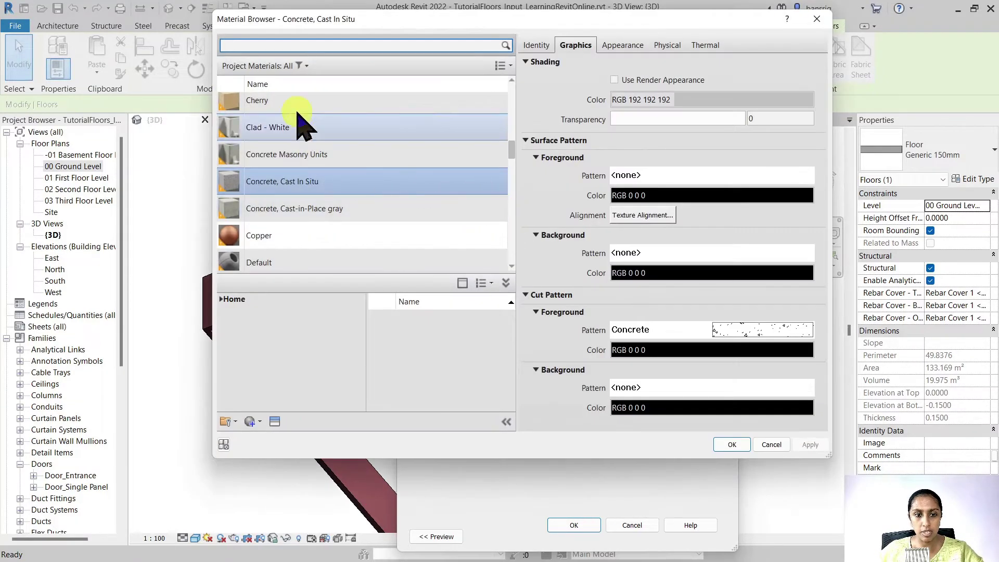
left_click(297, 188)
left_click(616, 82)
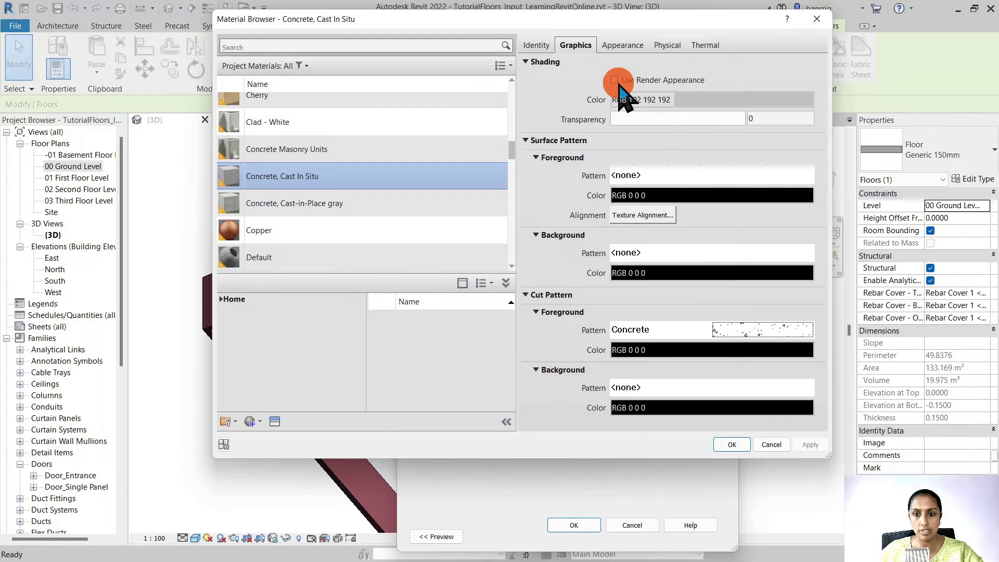
left_click(732, 444)
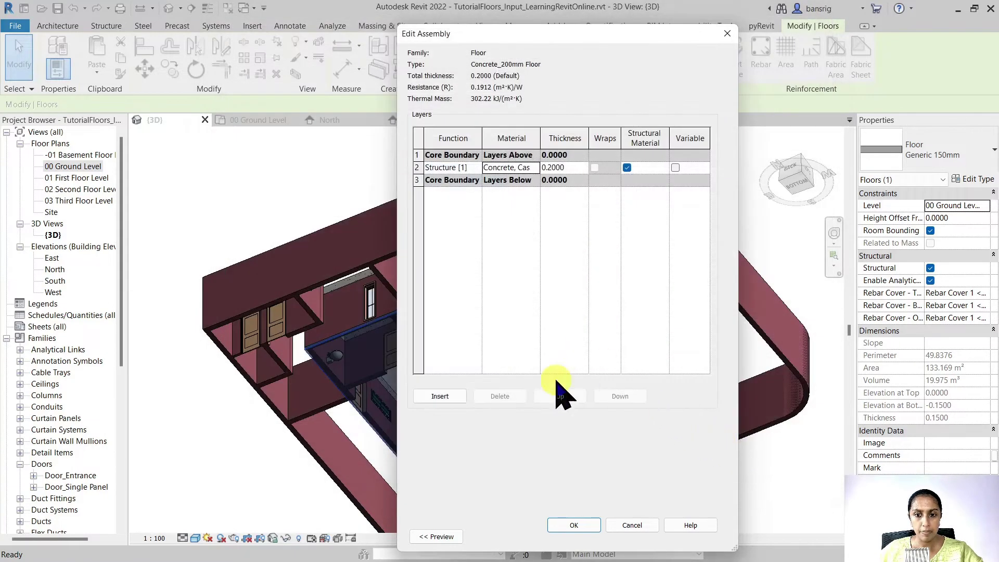
Step: Insert a test layer, move it up and down, and review the layer function options
left_click(481, 304)
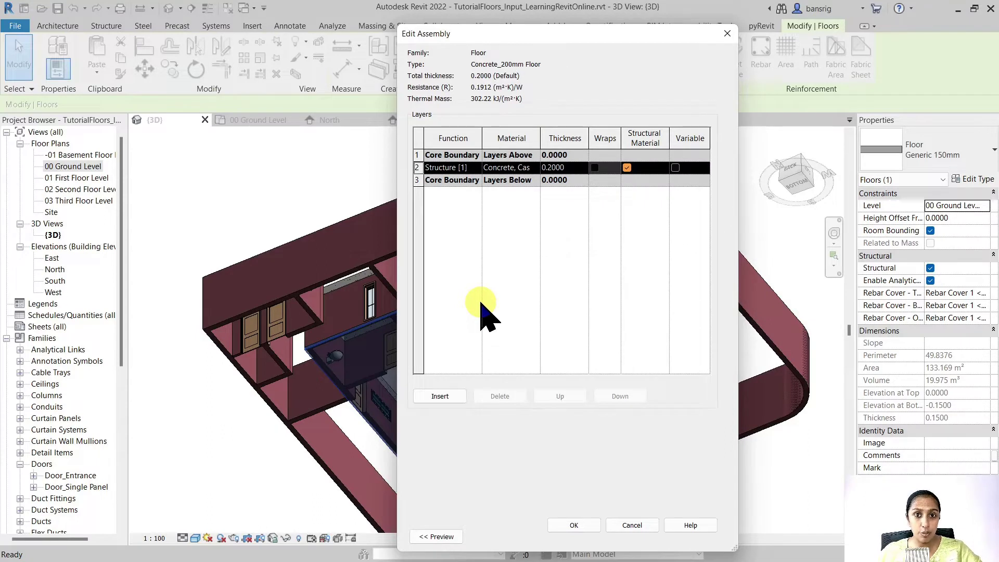
left_click(443, 397)
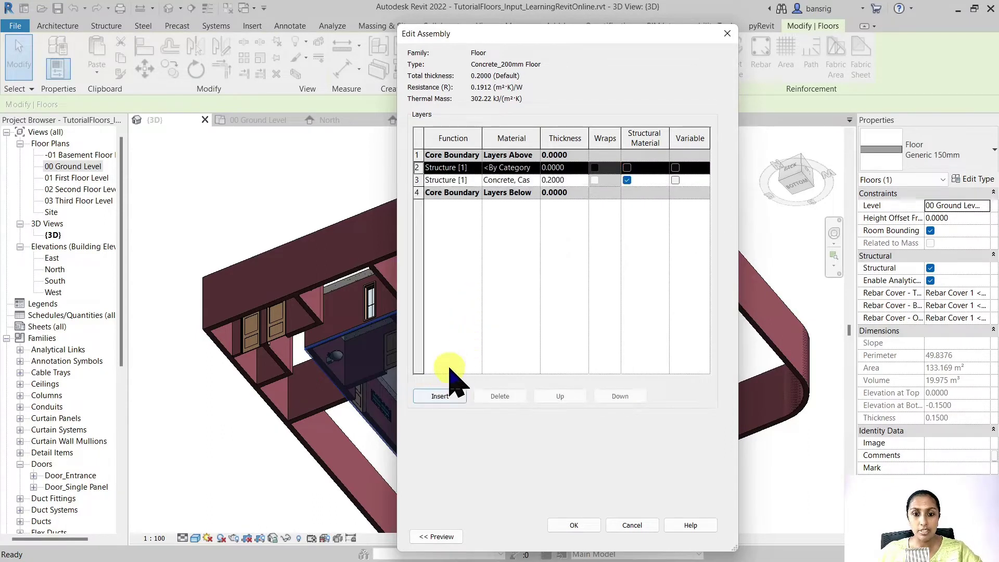
left_click(568, 398)
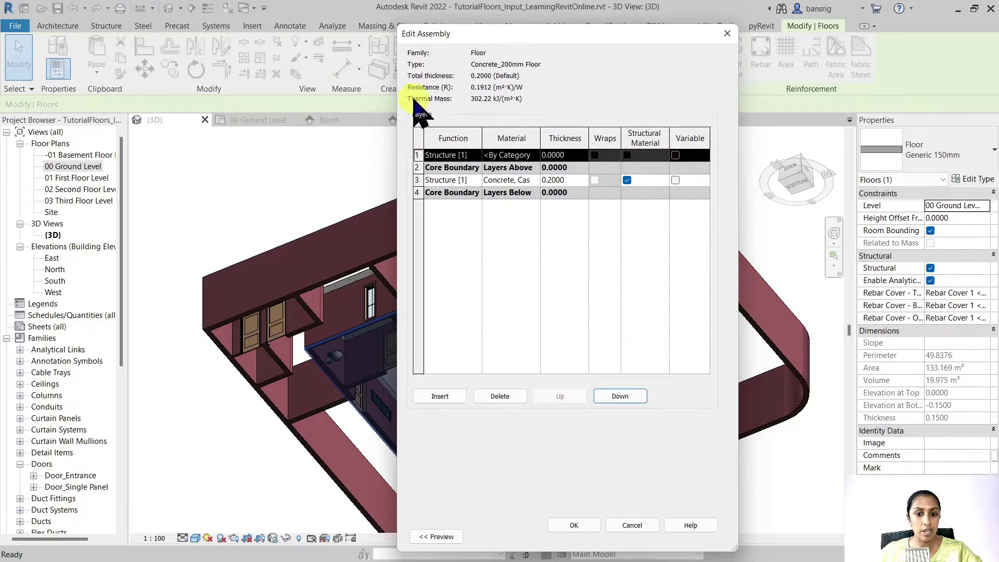
left_click(620, 396)
left_click(474, 167)
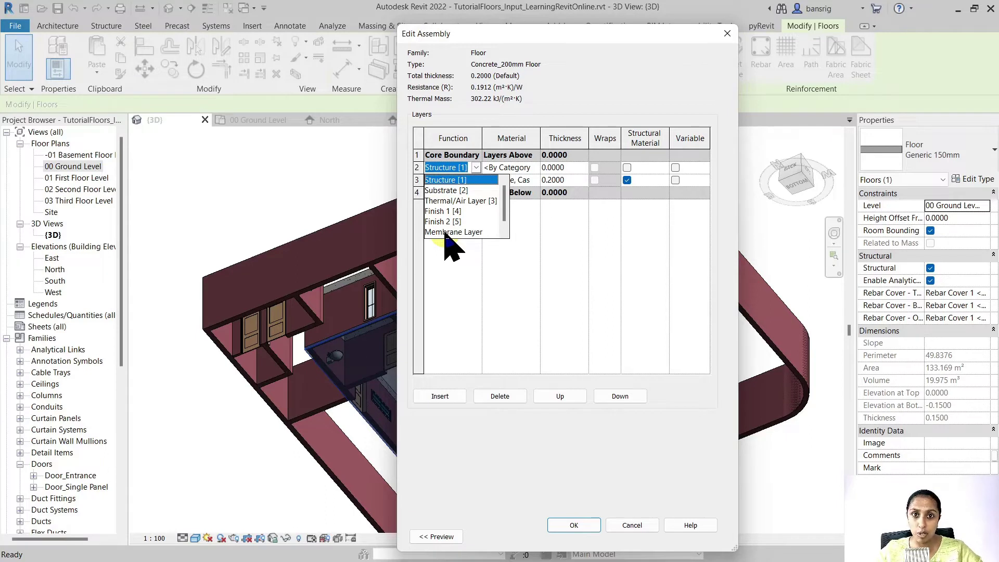
left_click(513, 286)
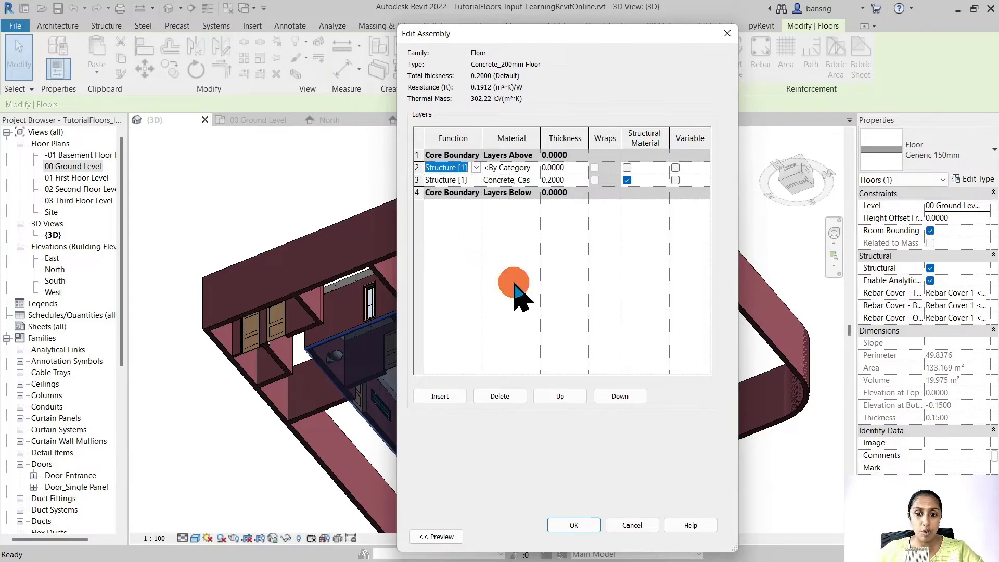
Step: Delete the test layer and apply the Concrete_200mm Floor type to the ground slab
left_click(419, 167)
left_click(498, 396)
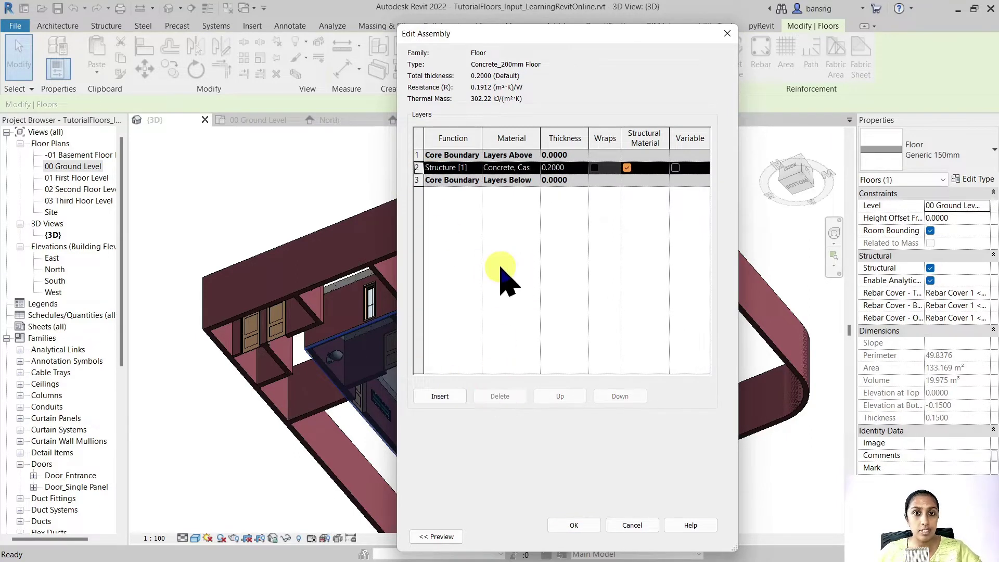
left_click(577, 525)
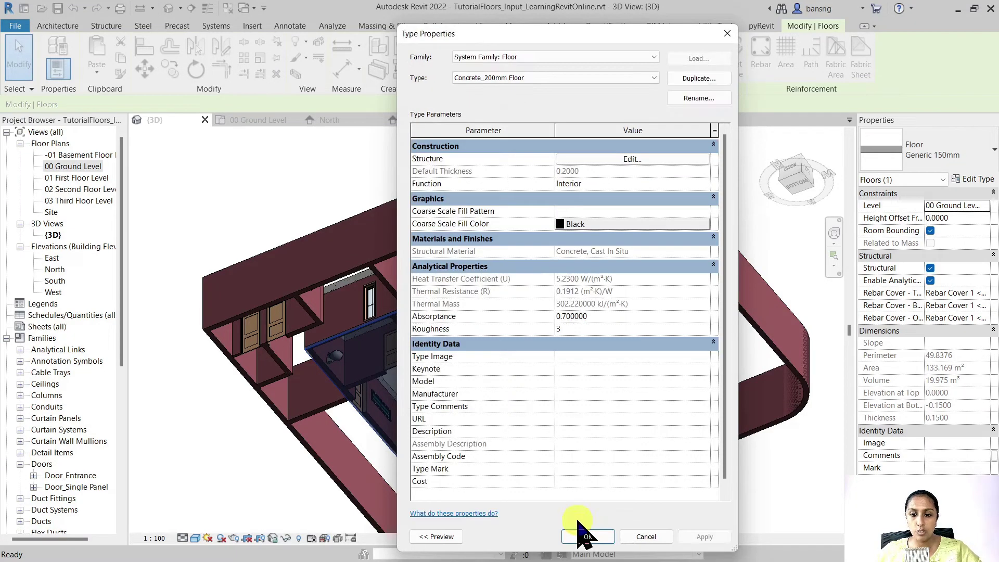
left_click(577, 540)
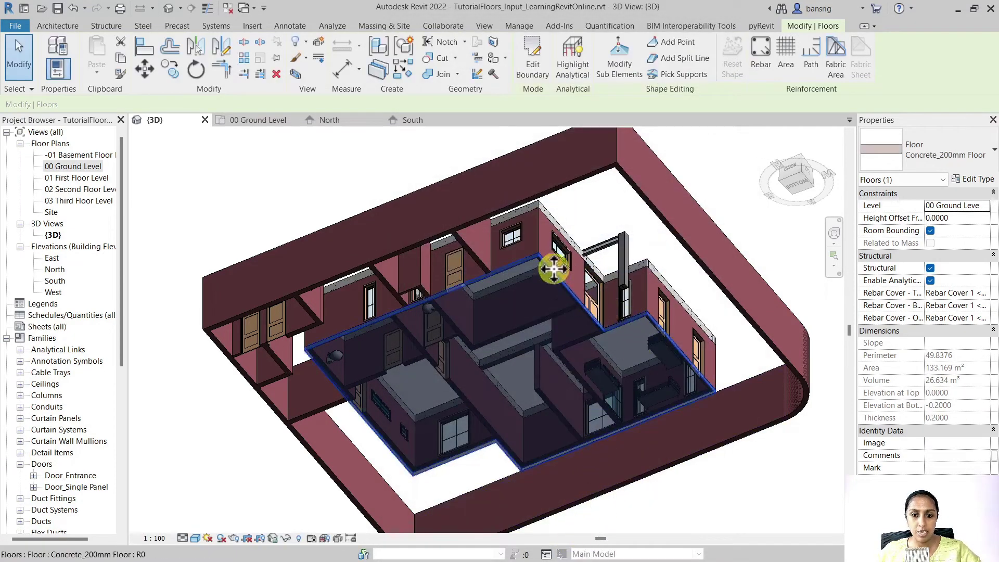
Step: Draw a section across grid 6 on the 00 Ground Level plan and open Section 1
double_click(42, 167)
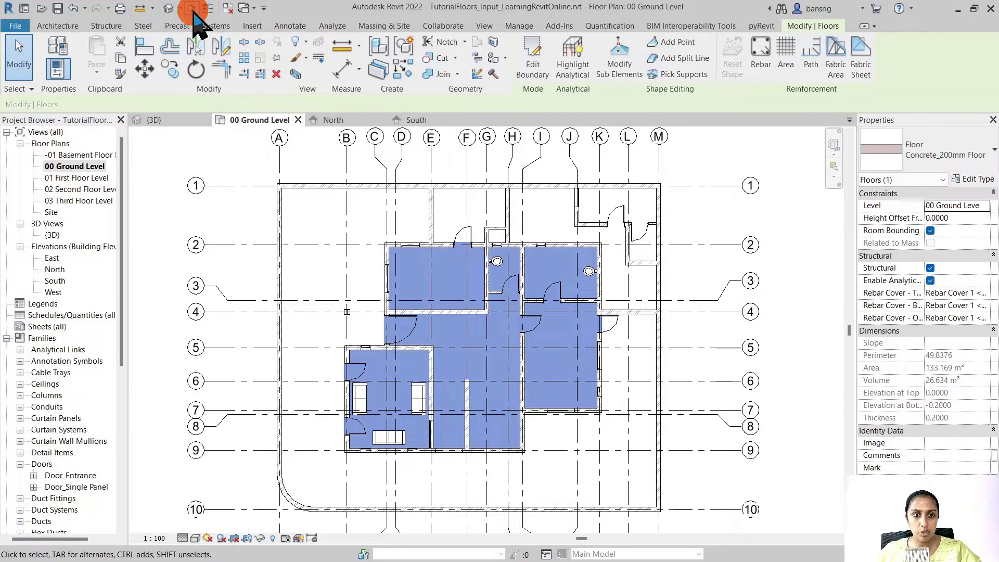
left_click(191, 8)
left_click(312, 371)
left_click(697, 372)
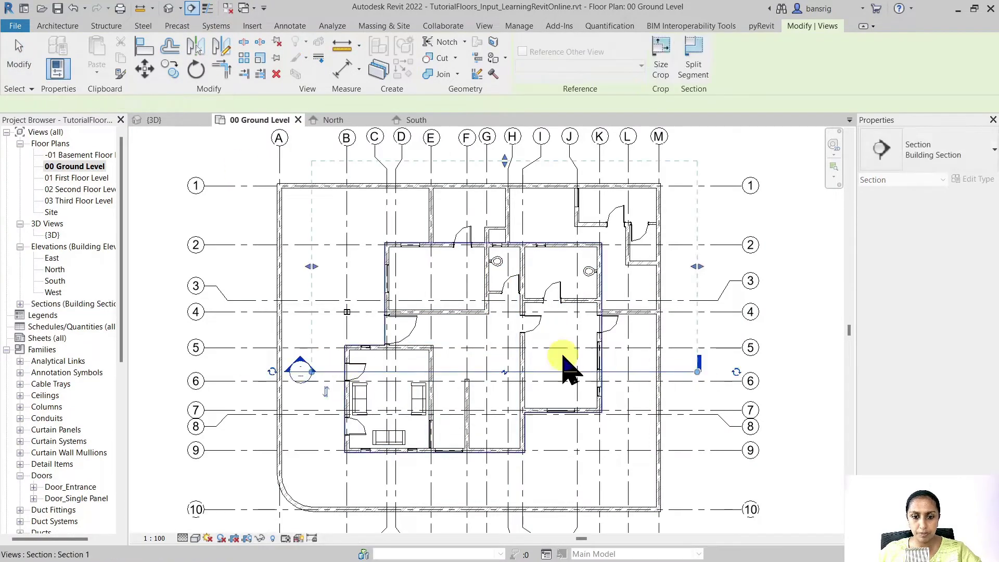
key("Escape")
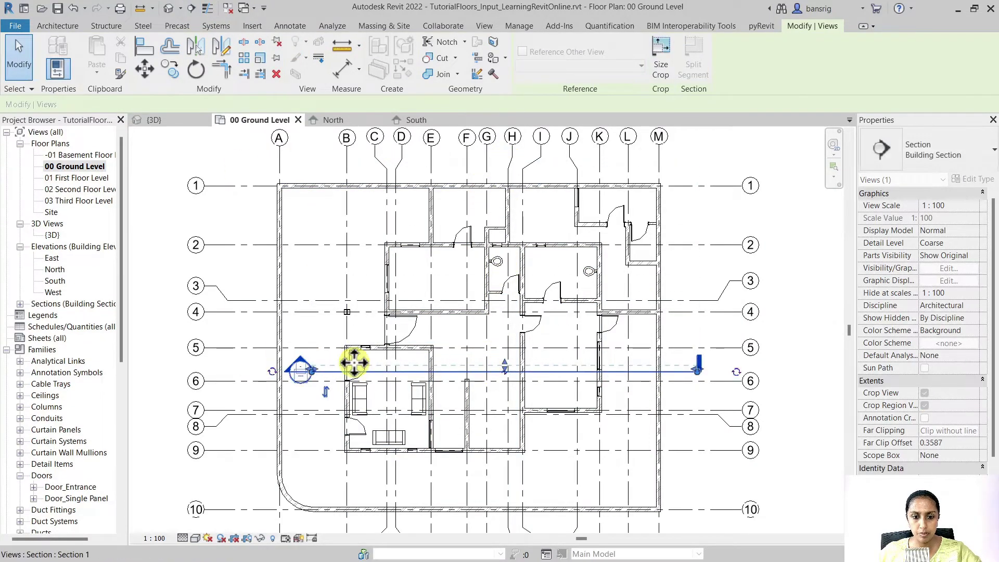
double_click(306, 361)
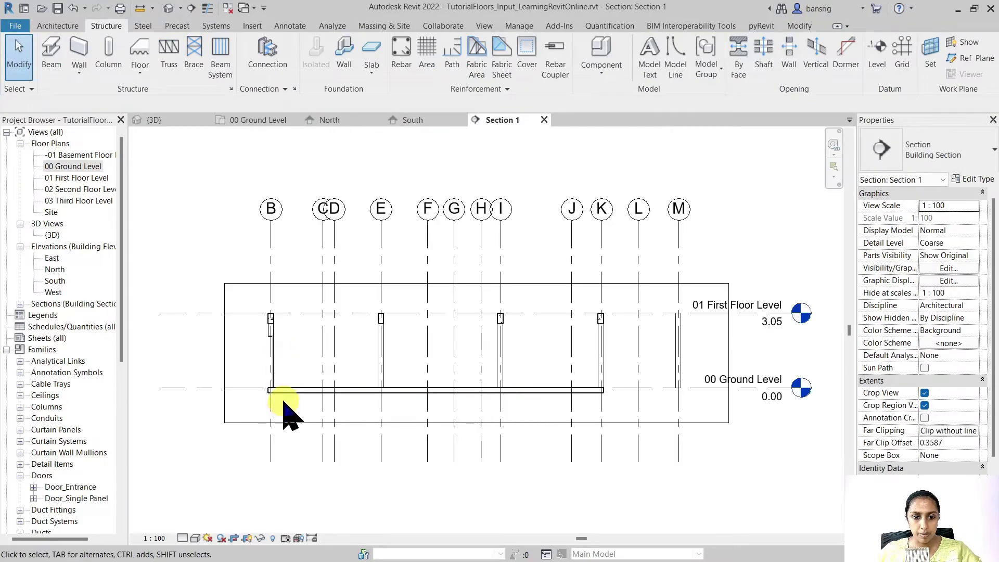
Step: Select the slab in Section 1 and compare it with the 00 Ground Level line
left_click(284, 381)
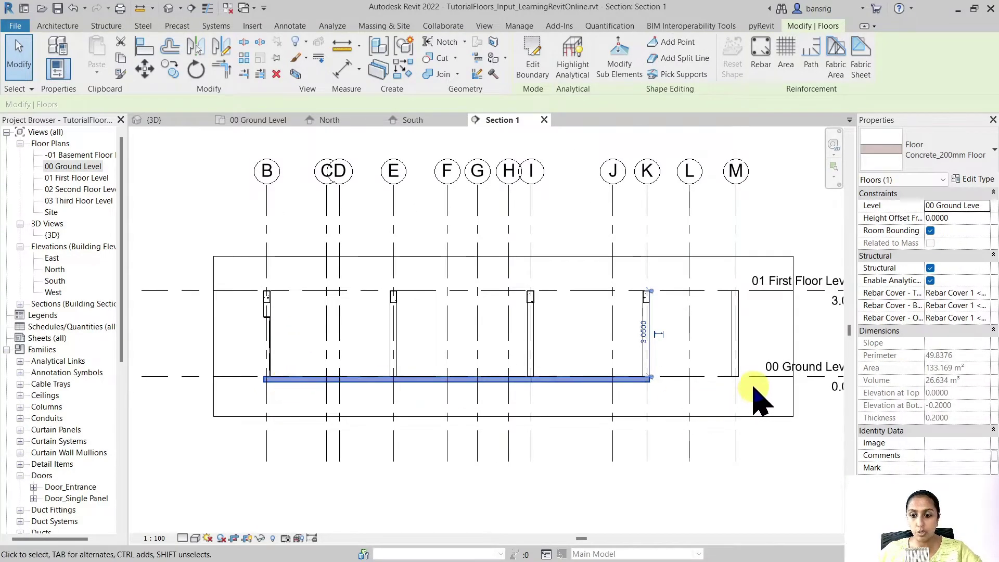
scroll(757, 390, "up", 3)
left_click(775, 371)
middle_click_drag(761, 418, 602, 415)
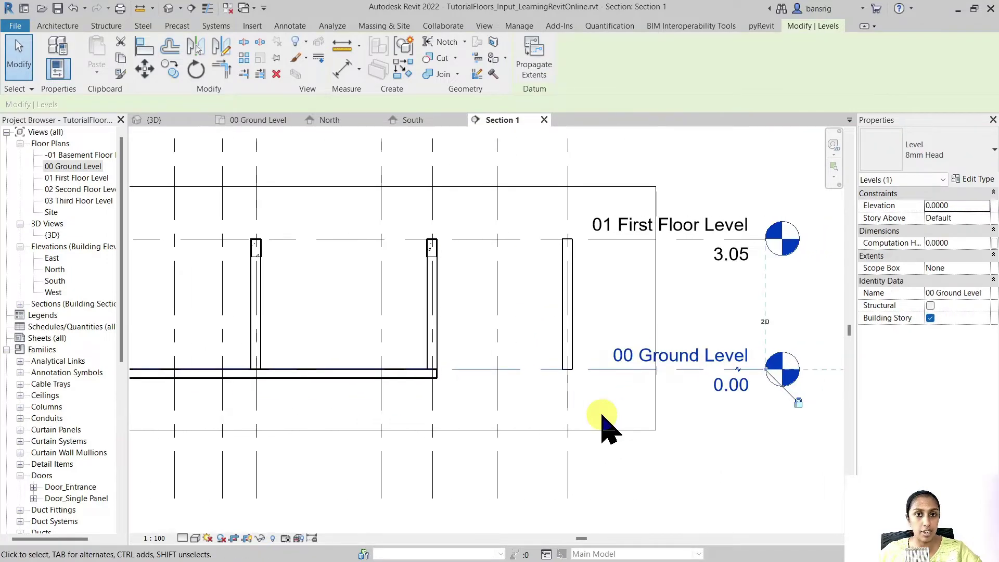
left_click(365, 374)
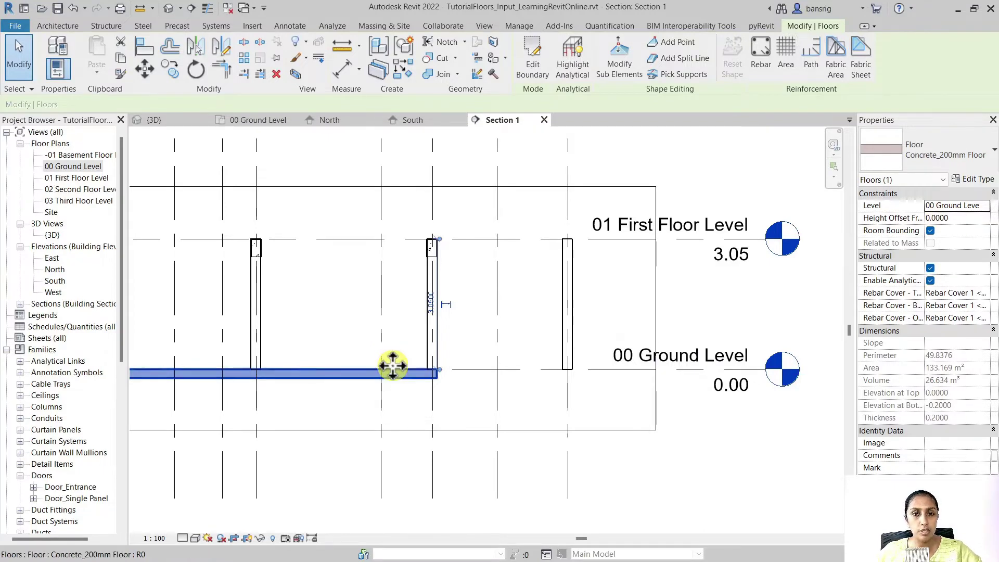
Step: Try a 0.2000 height offset on the ground slab, reset it to 0.0000, then return to 3D
left_click(956, 218)
double_click(958, 218)
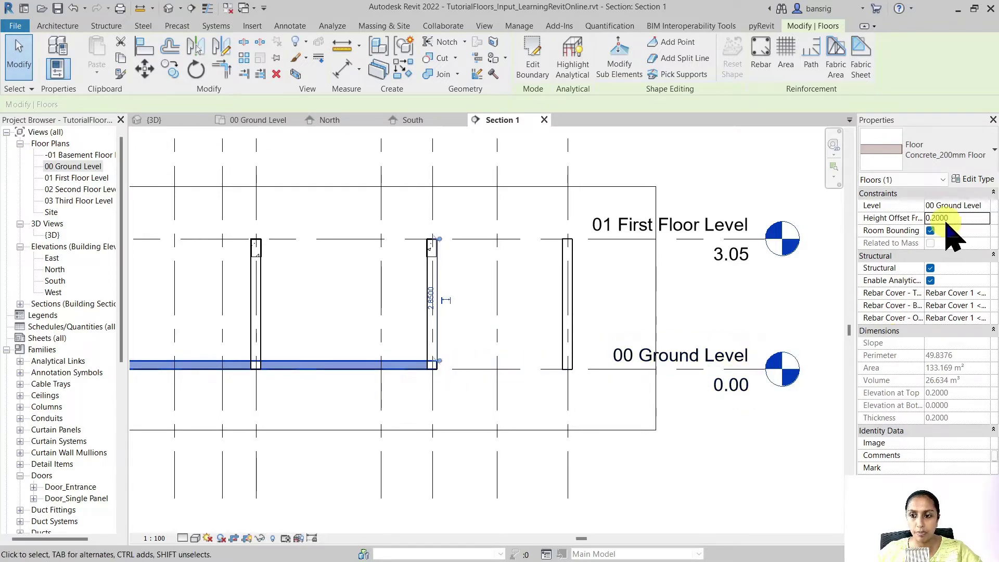
left_click(962, 217)
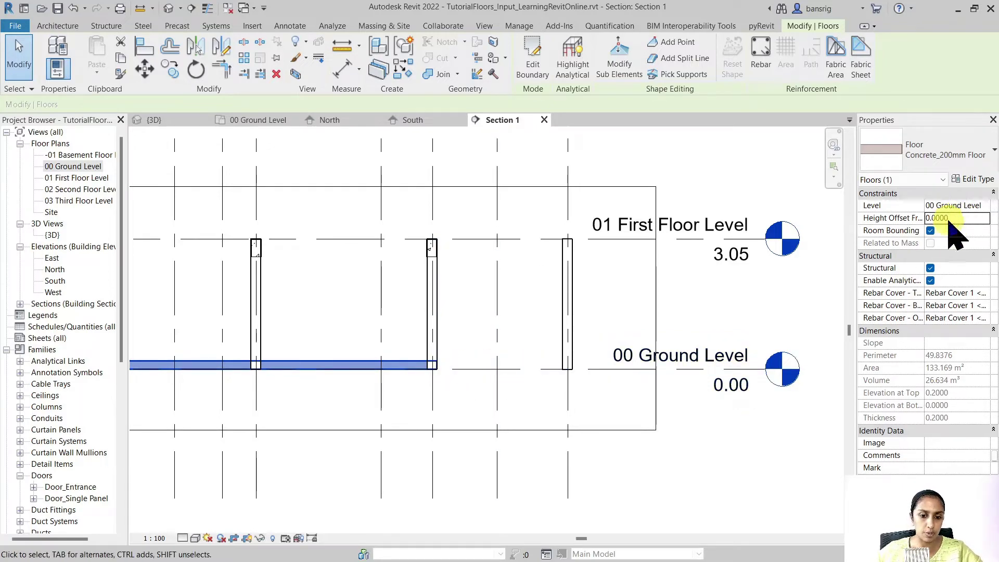
left_click(534, 338)
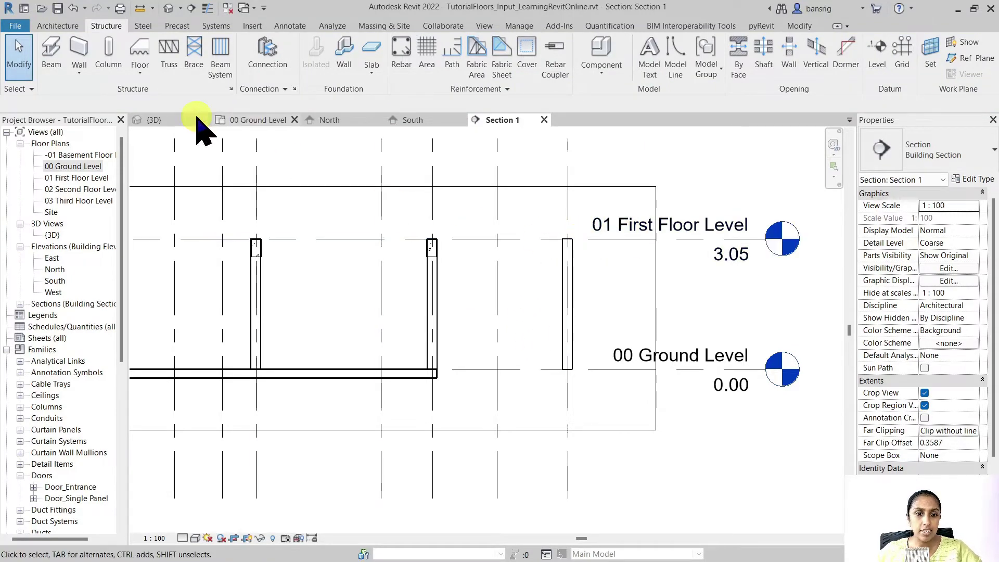
left_click(154, 120)
Step: Select the Concrete_200mm ground floor slab and copy it to the clipboard
middle_click_drag(551, 374, 574, 511, "shift")
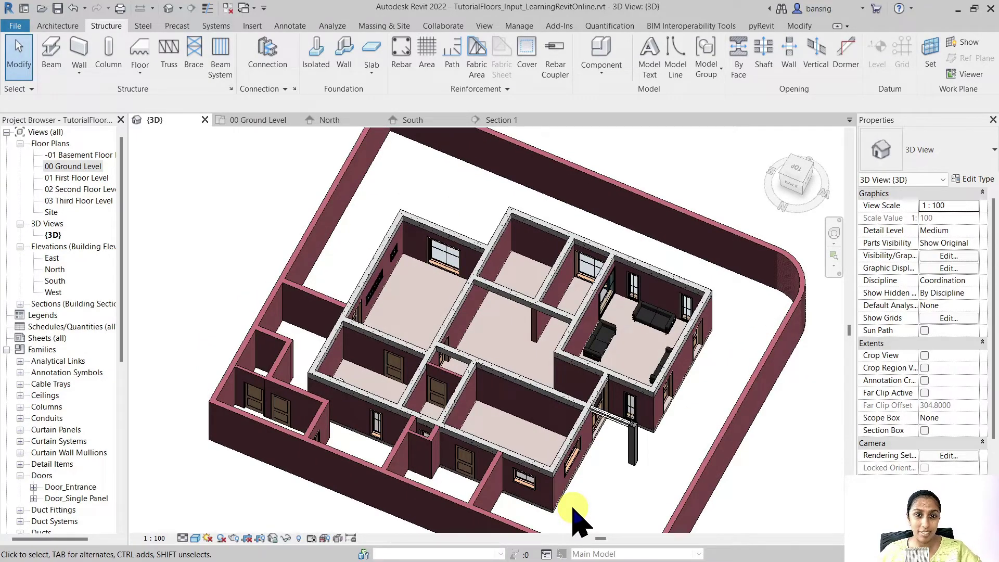
middle_click_drag(578, 520, 517, 357, "shift")
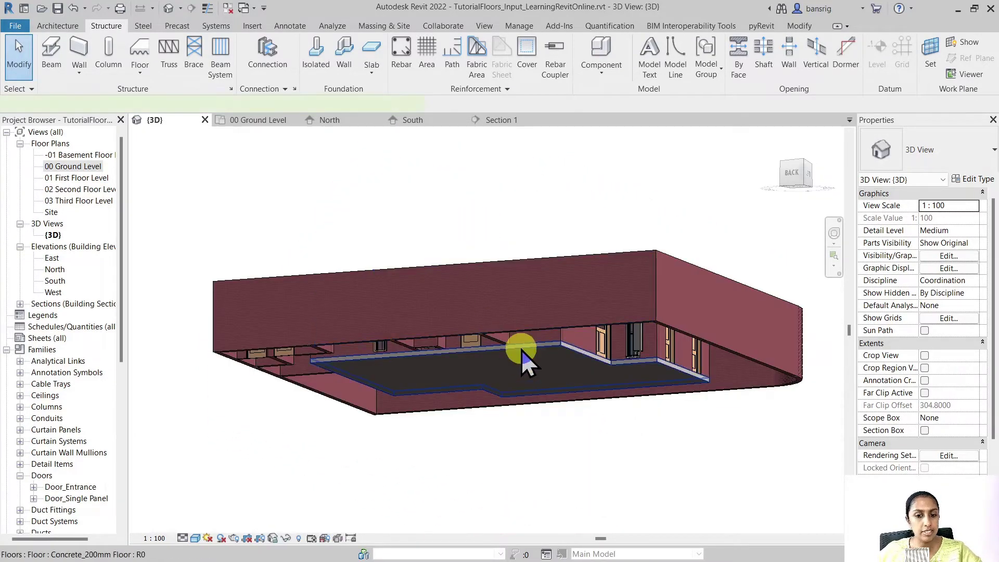
left_click(523, 353)
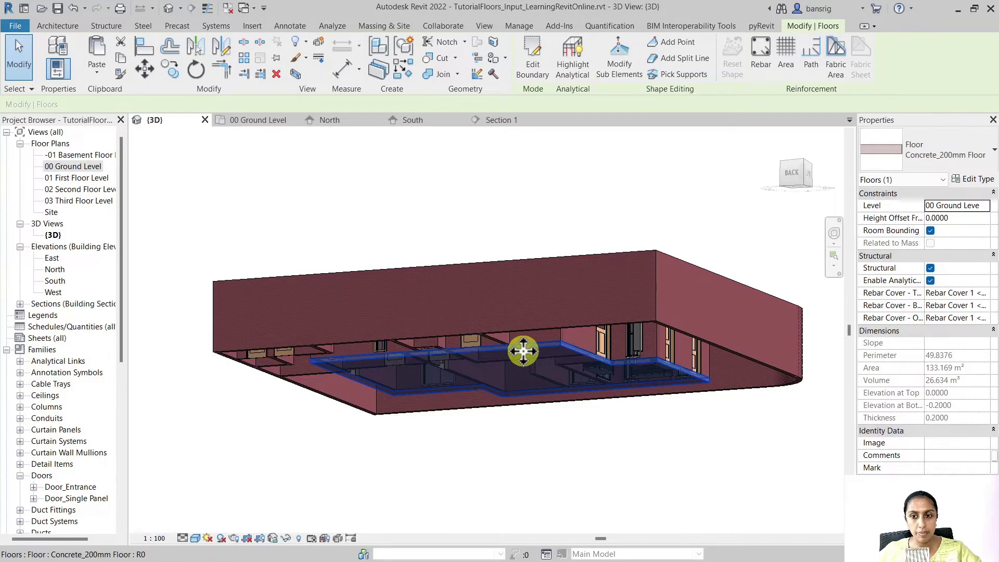
key("Escape")
Step: Paste the slab aligned to 01 First Floor Level, placing its top at 3.05
left_click(797, 27)
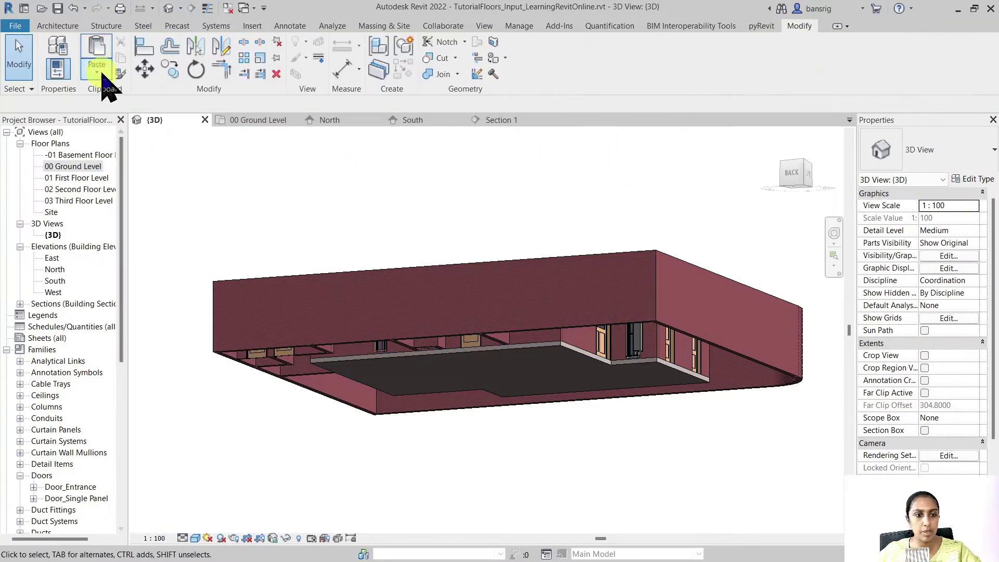
left_click(98, 71)
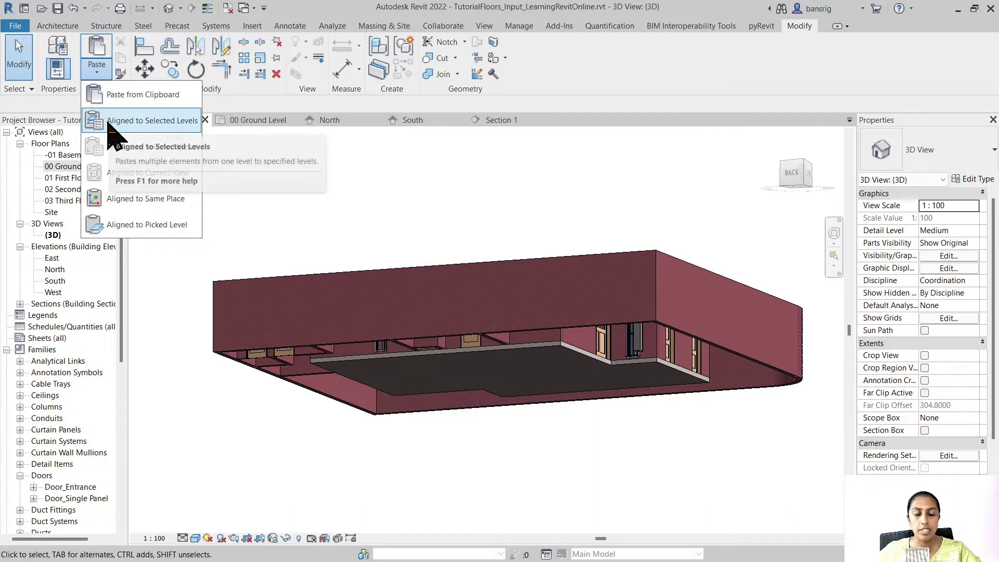
left_click(110, 125)
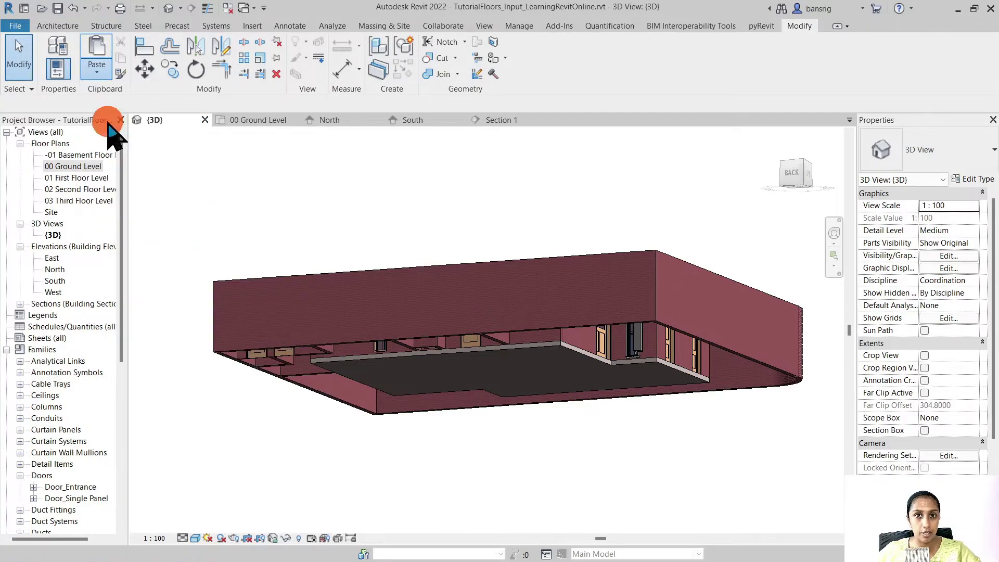
left_click(474, 136)
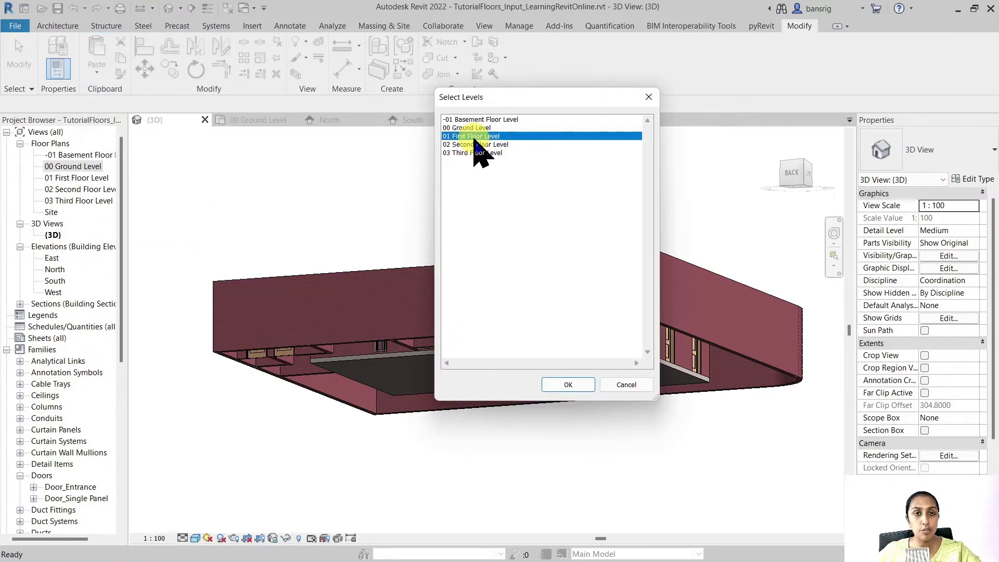
left_click_drag(474, 140, 482, 176)
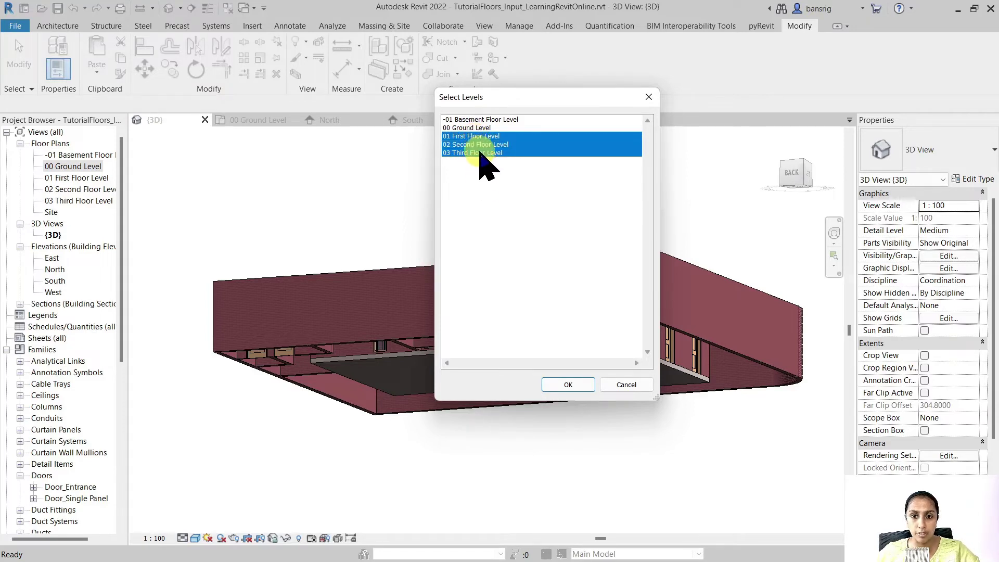
left_click(475, 136)
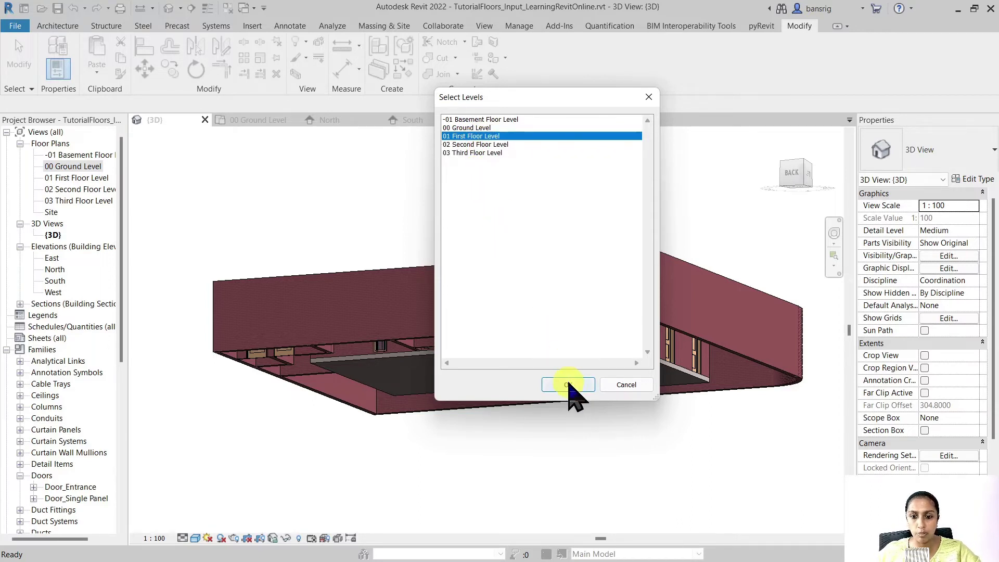
left_click(568, 385)
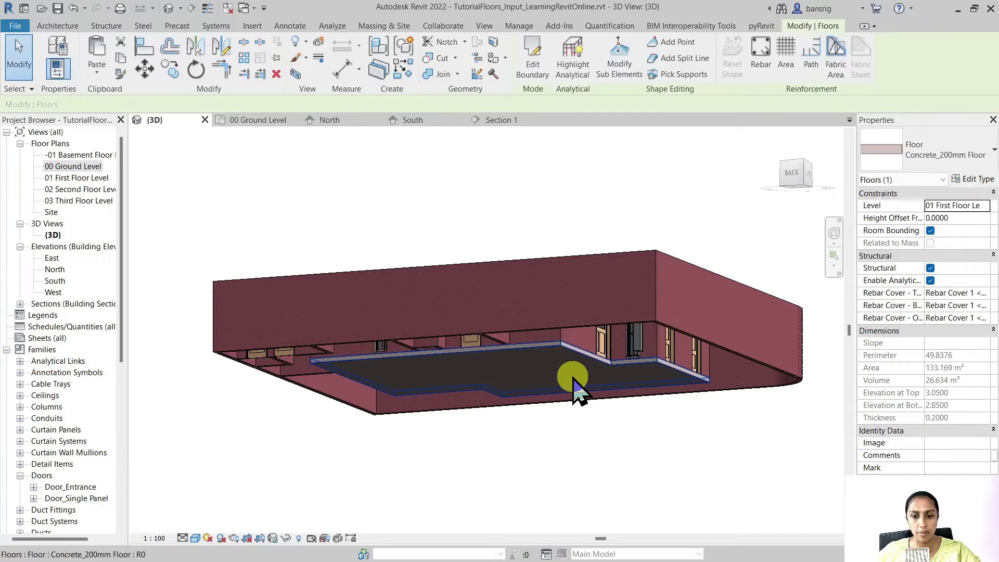
Step: Select the copied first-floor slab and enter its boundary sketch
middle_click_drag(602, 252, 627, 403, "shift")
key("Escape")
left_click(631, 313)
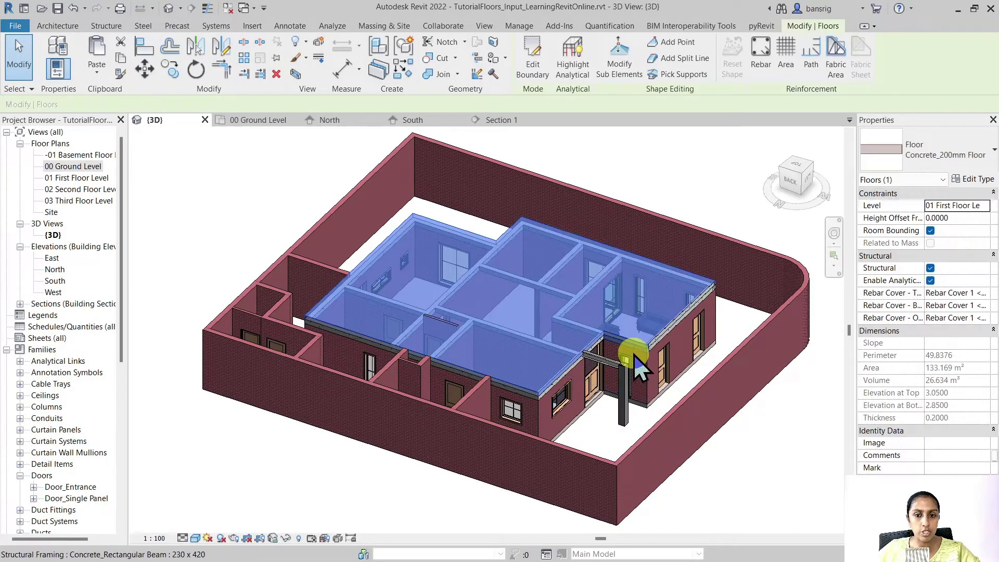
left_click(540, 75)
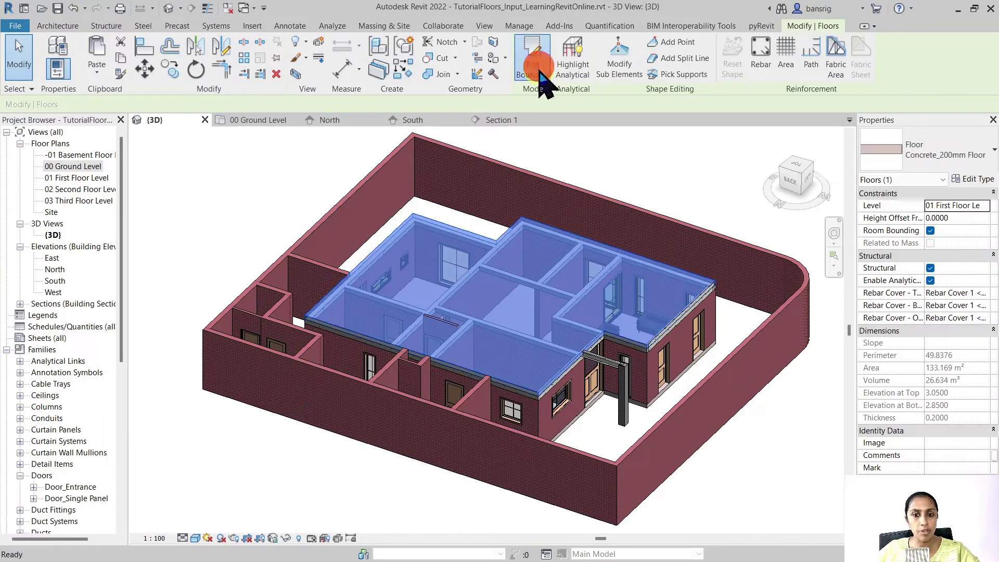
Step: Finish the slab sketch without attaching walls, then select the interior brick wall in 3D
double_click(76, 178)
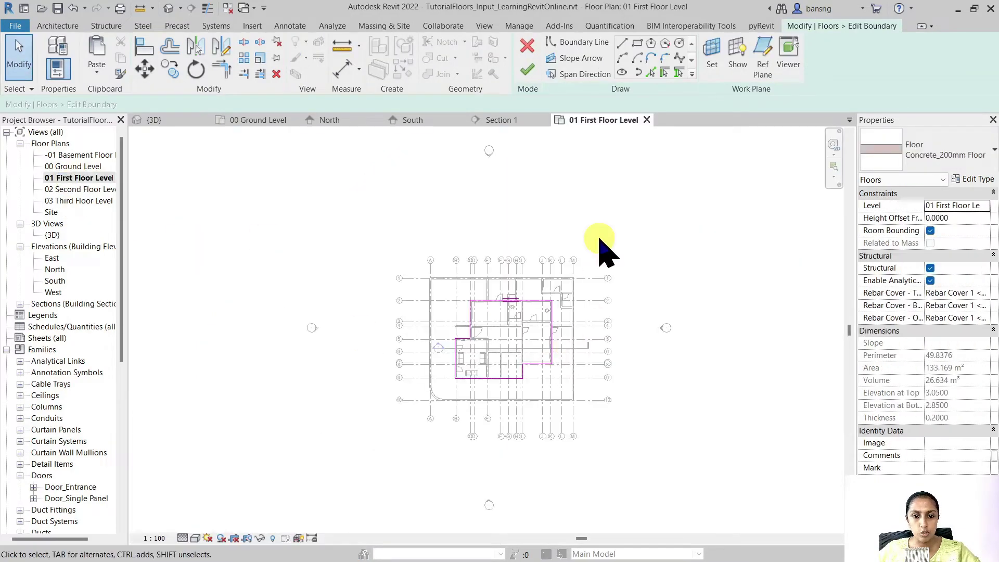
scroll(550, 375, "up", 5)
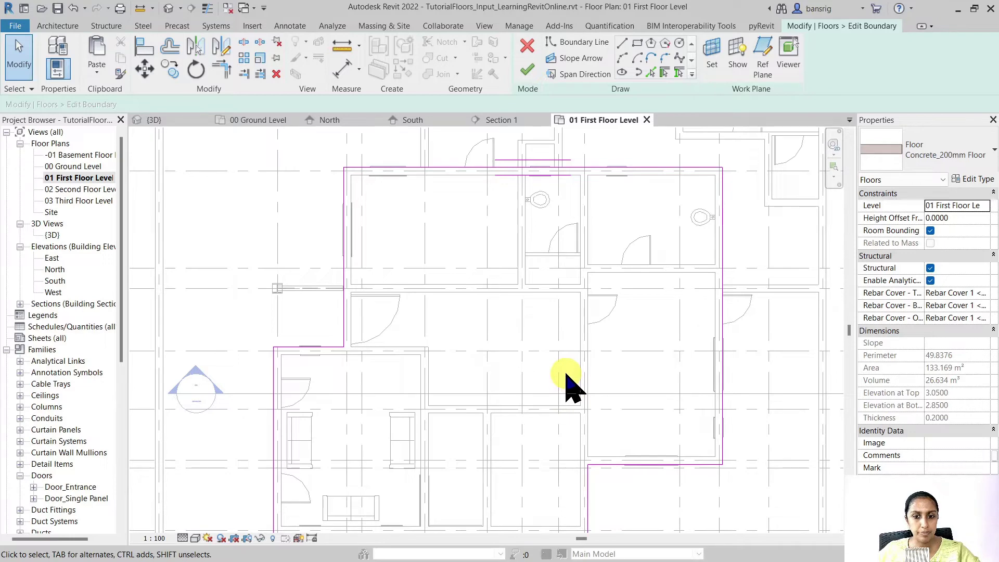
left_click(527, 70)
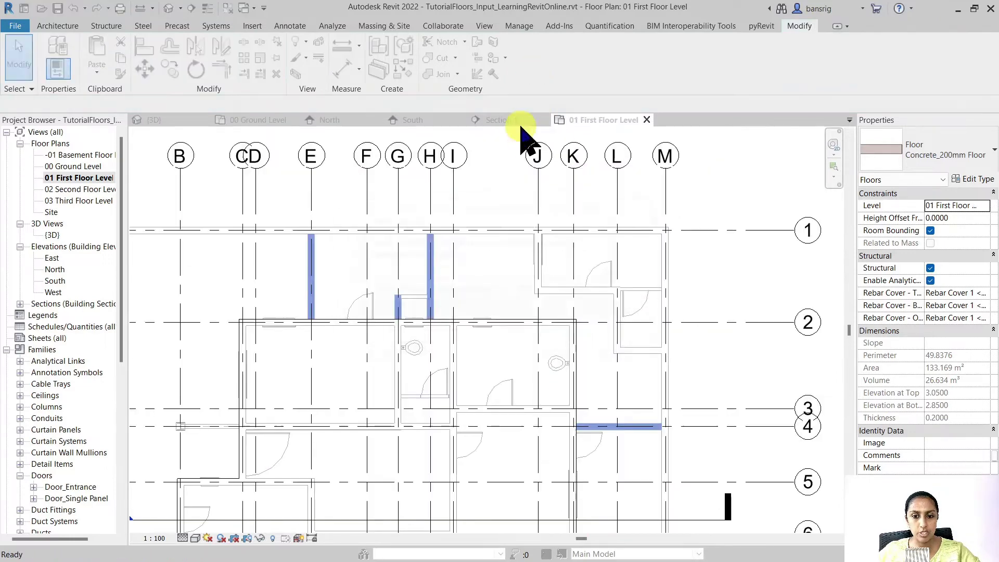
left_click(598, 297)
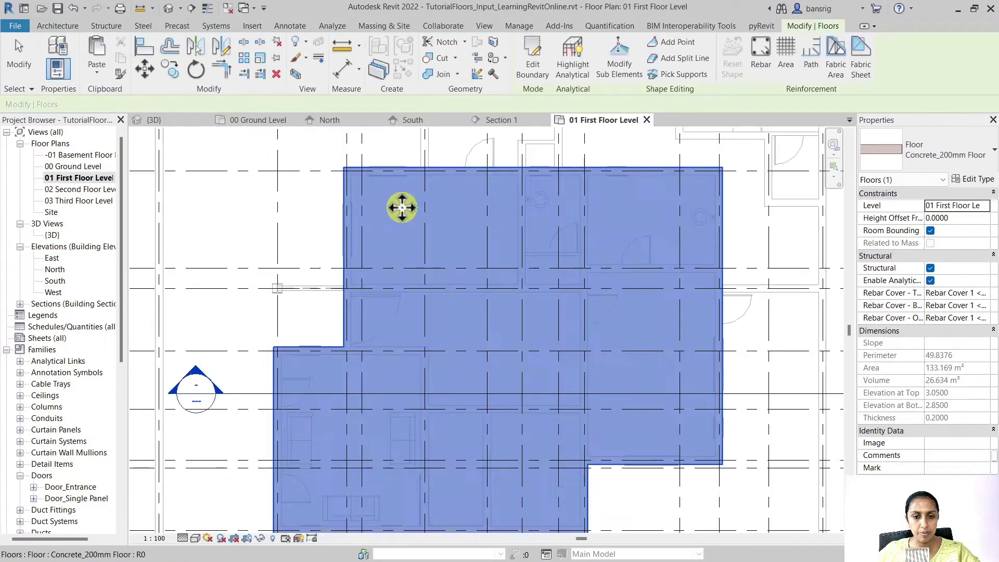
left_click(168, 8)
left_click(488, 343)
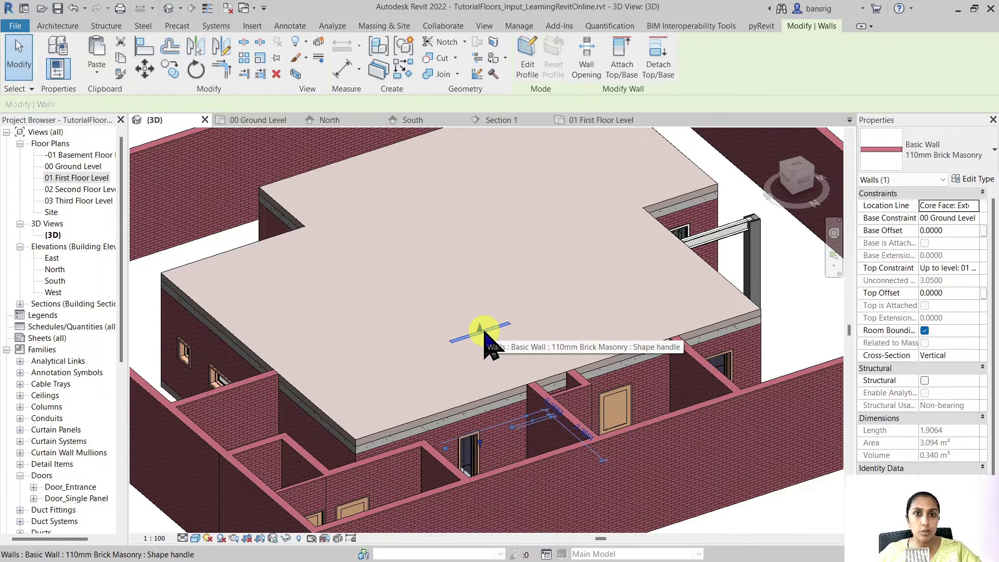
Step: On 00 Ground Level, draw a vertical section line through the interior wall
double_click(75, 166)
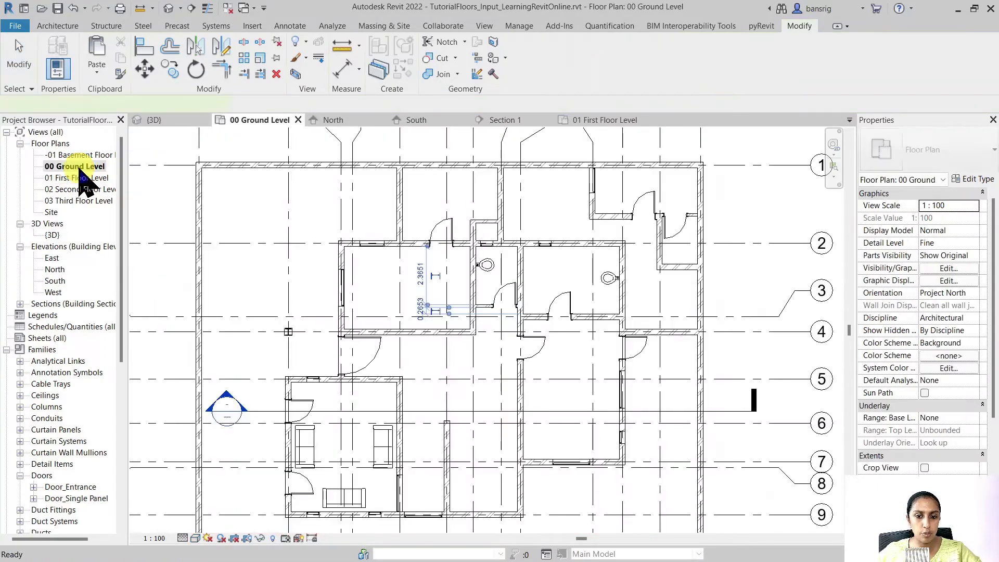
scroll(516, 308, "up", 4)
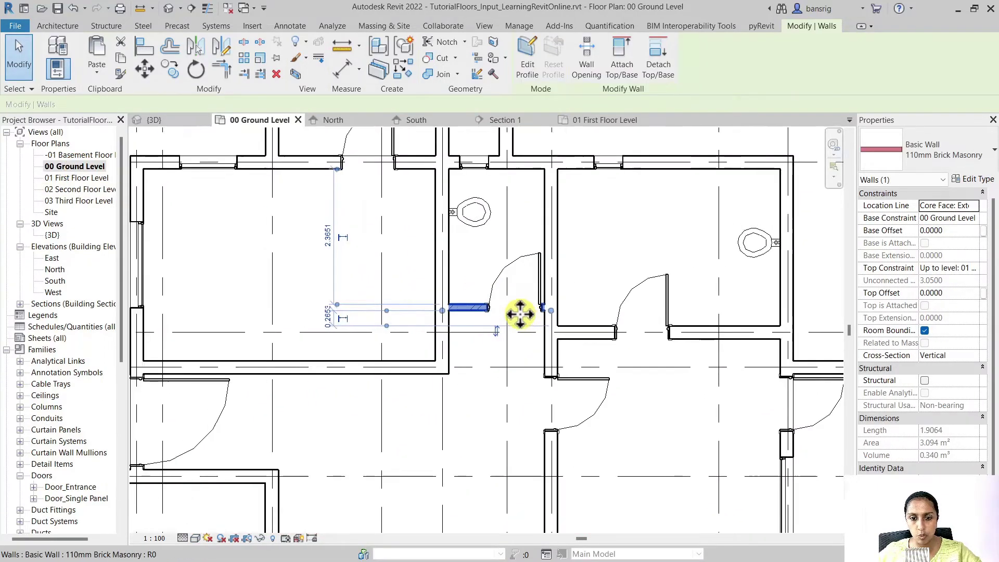
left_click(192, 8)
scroll(381, 323, "down", 2)
left_click(416, 182)
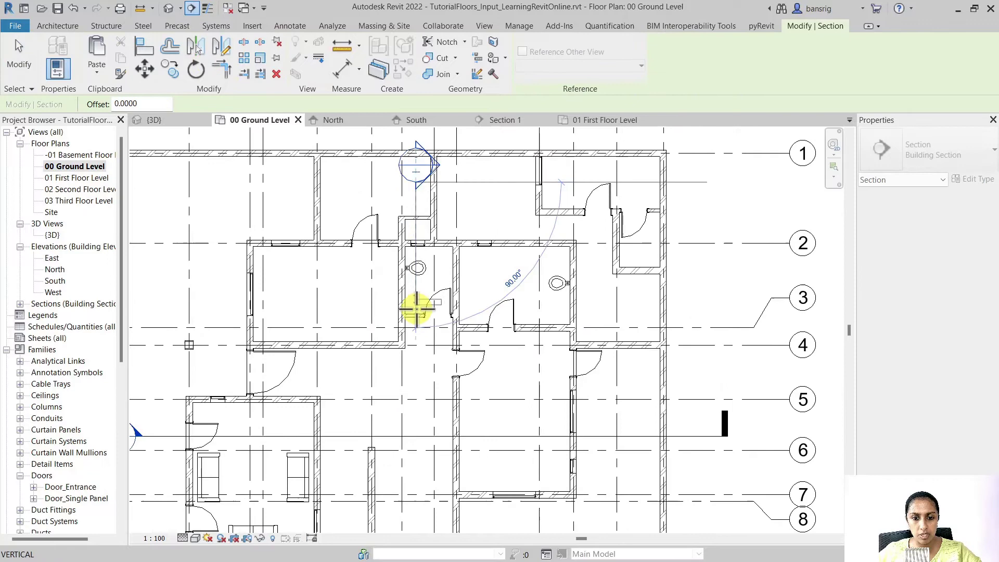
left_click(416, 371)
left_click(710, 284)
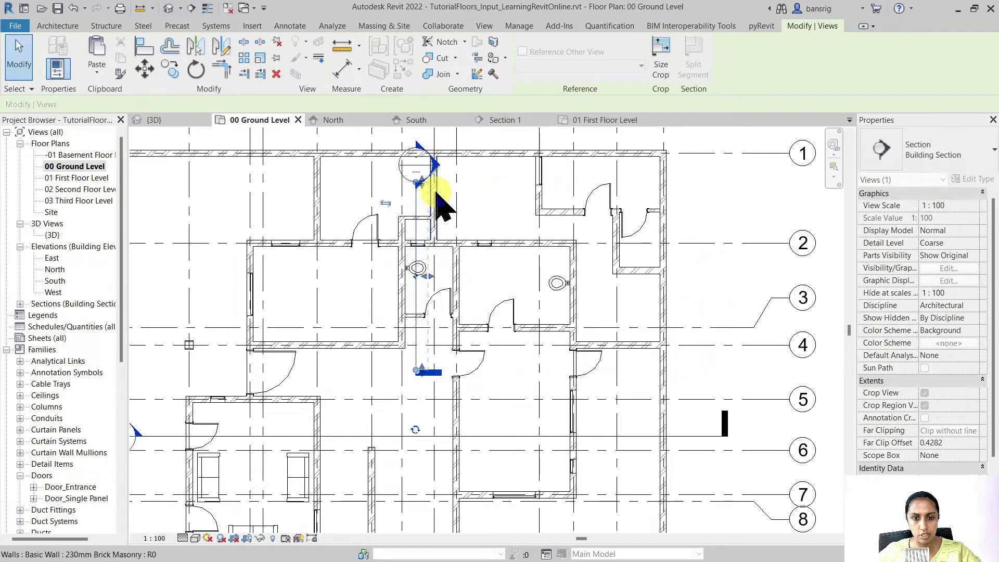
Step: Open the new Section 2 view
left_click(438, 172)
double_click(437, 171)
scroll(515, 354, "up", 3)
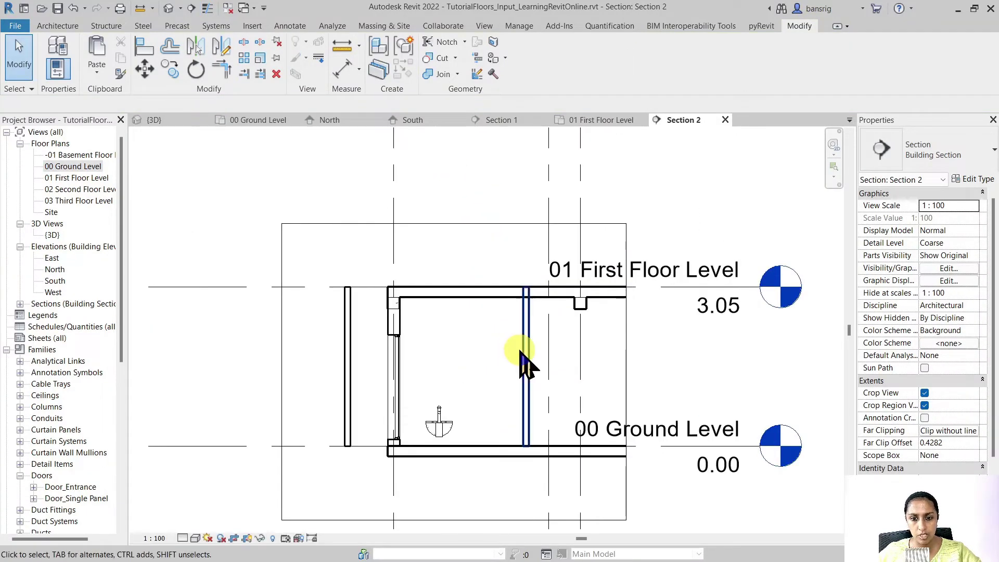
Step: Select the interior brick wall and pull its top down toward the slab underside
left_click(527, 313)
scroll(554, 330, "up", 3)
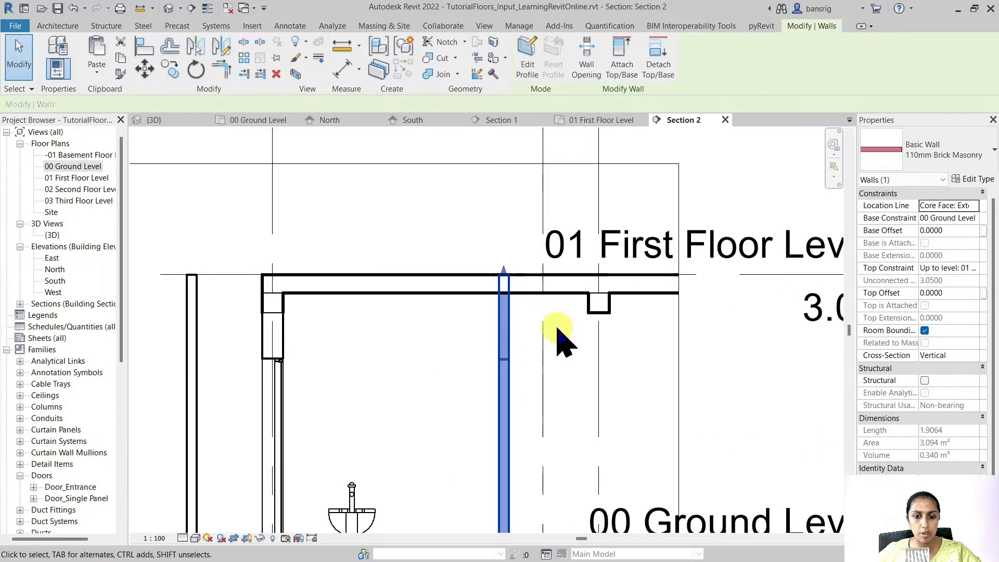
middle_click_drag(558, 335, 536, 279)
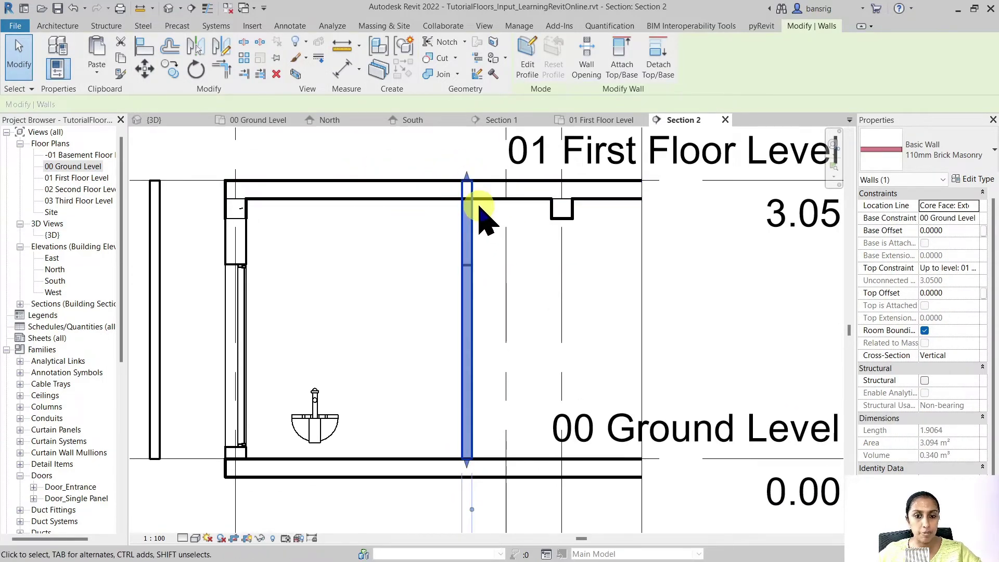
scroll(494, 227, "down", 1)
scroll(510, 230, "up", 3)
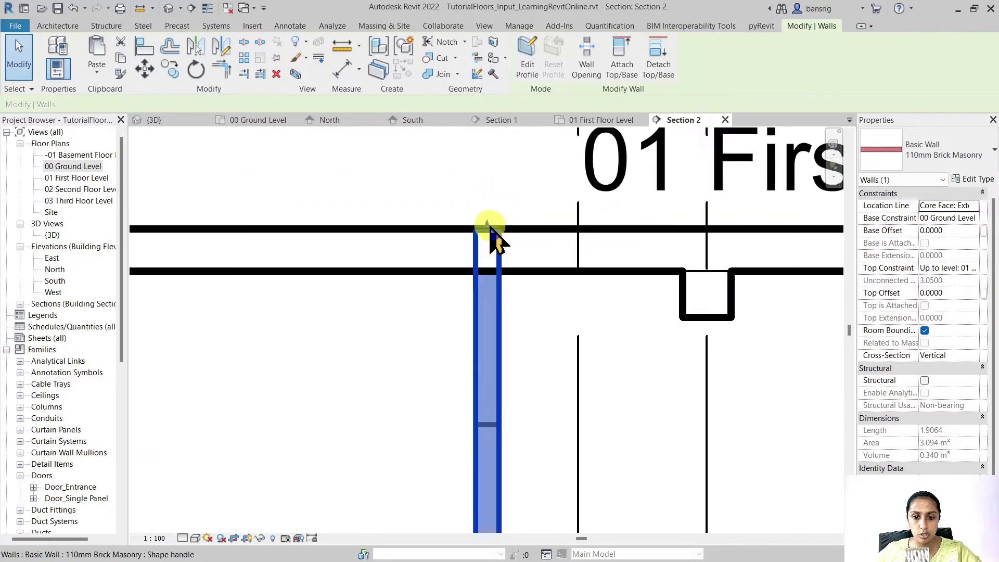
left_click_drag(489, 225, 489, 272)
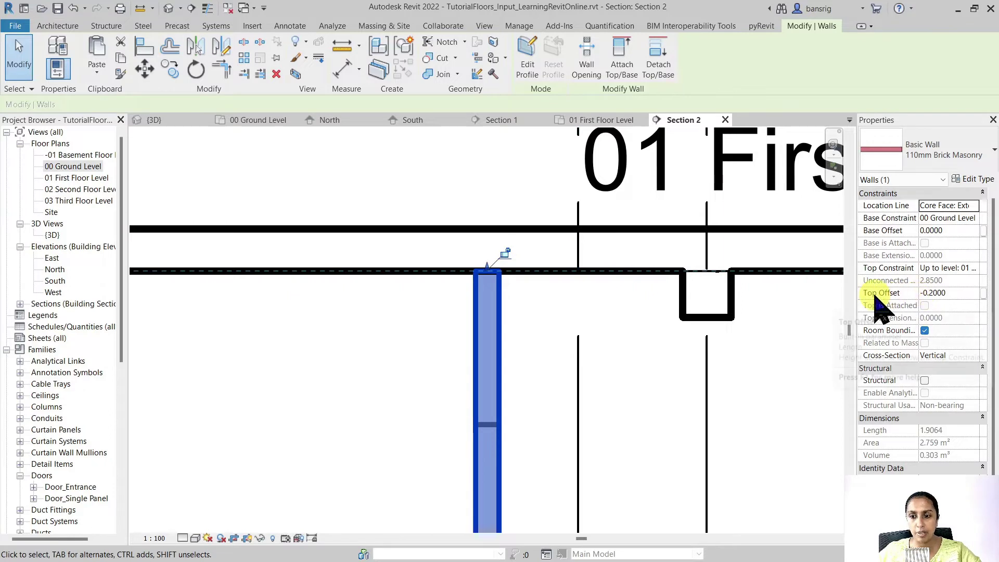
Step: Set the 110mm Brick Masonry wall's Top Offset to -0.2, then deselect it
left_click(968, 293)
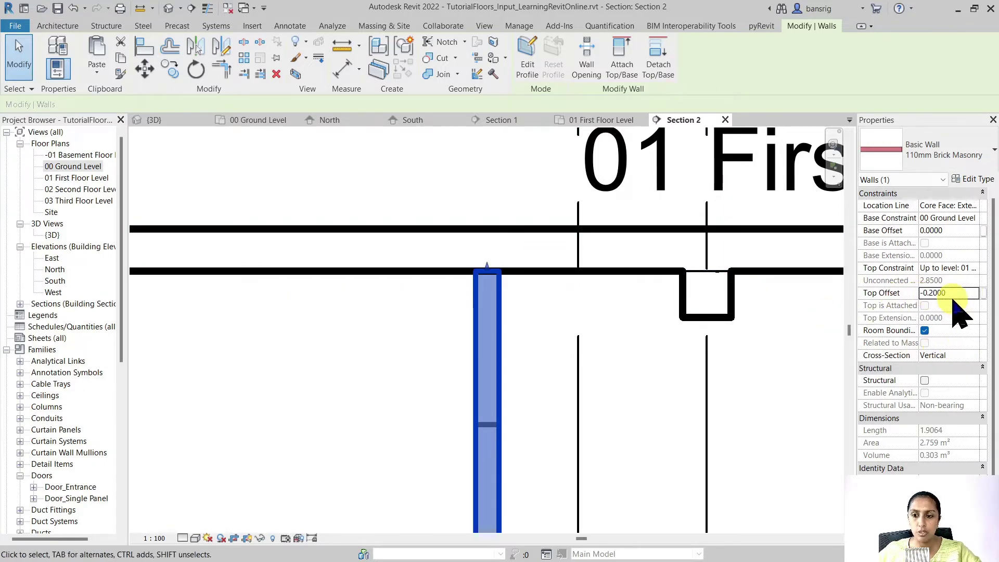
left_click_drag(955, 293, 891, 293)
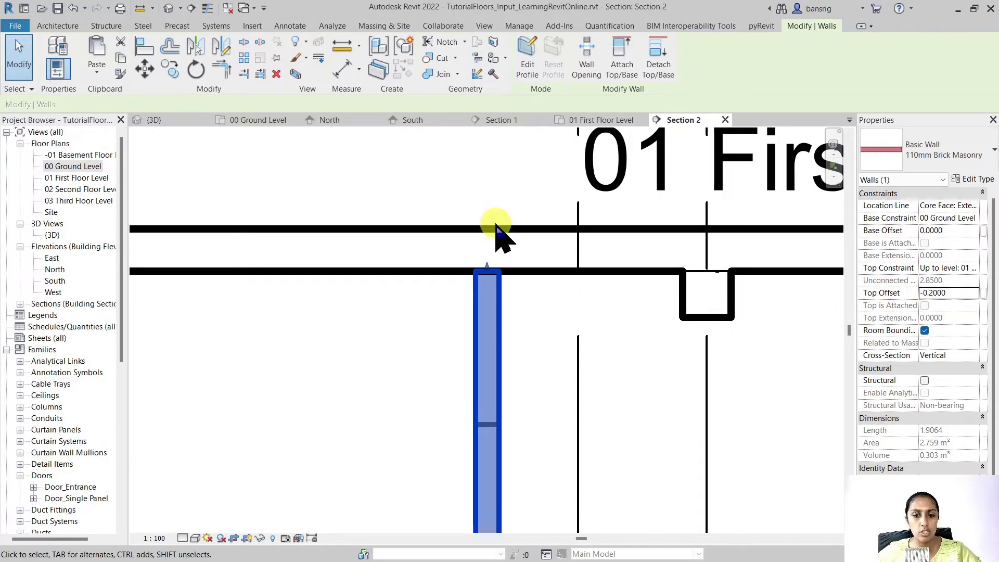
left_click(415, 339)
scroll(618, 279, "down", 4)
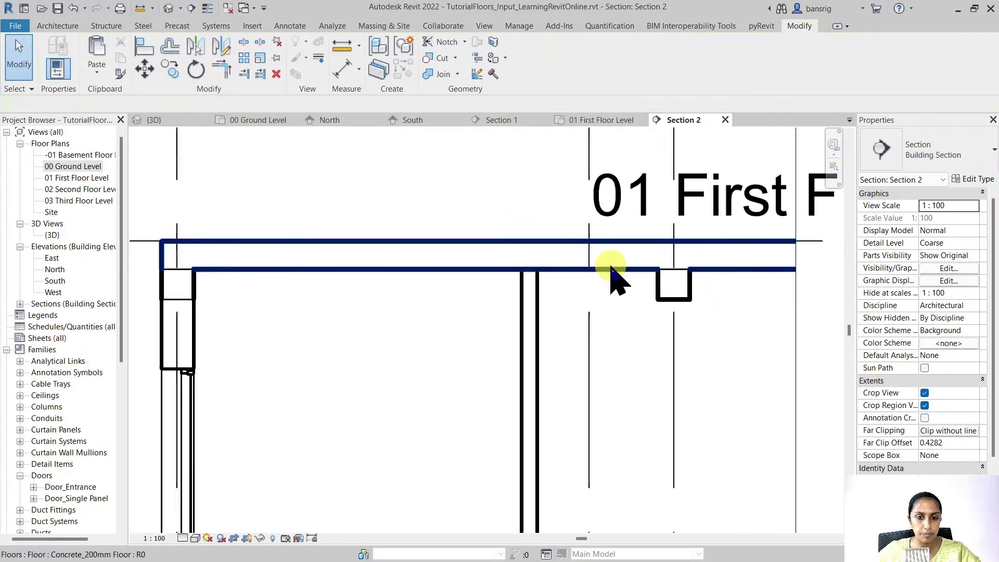
scroll(598, 292, "up", 4)
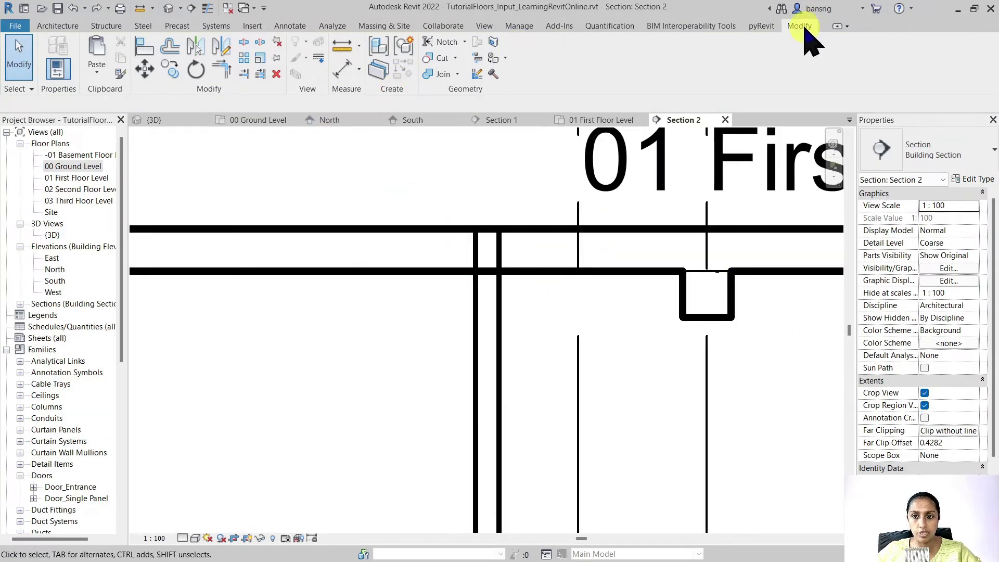
left_click(436, 74)
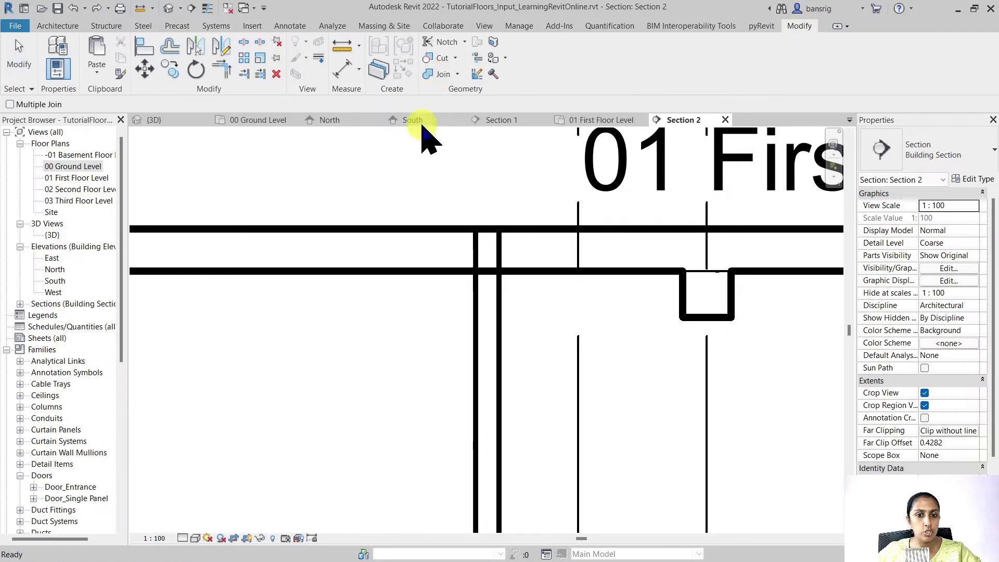
left_click(413, 274)
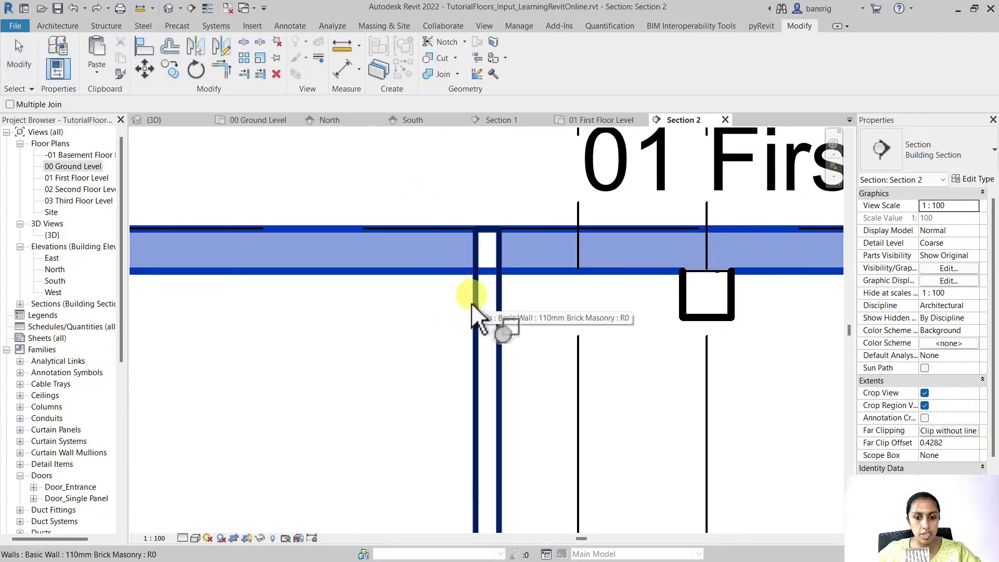
left_click(471, 303)
key("Escape")
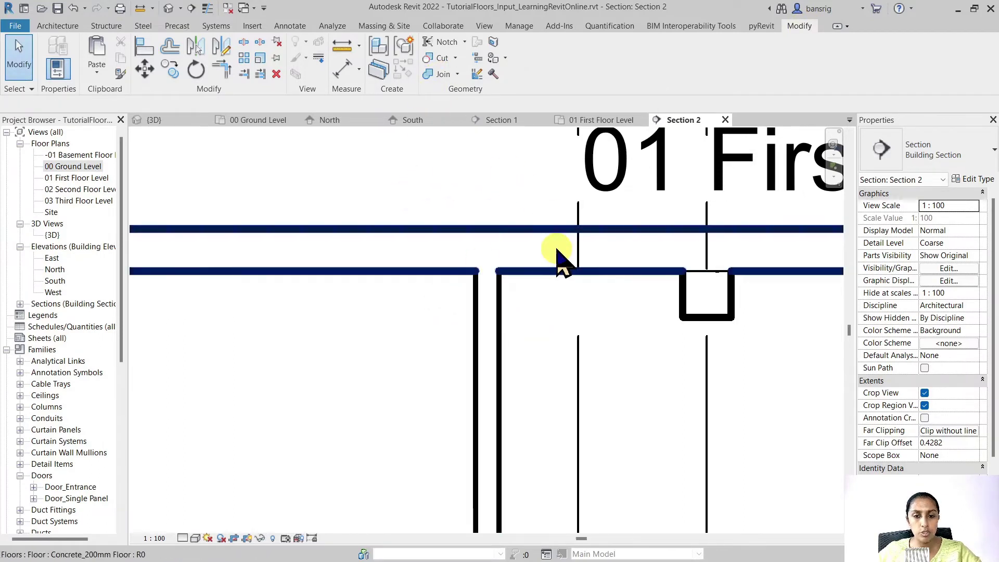
left_click(471, 310)
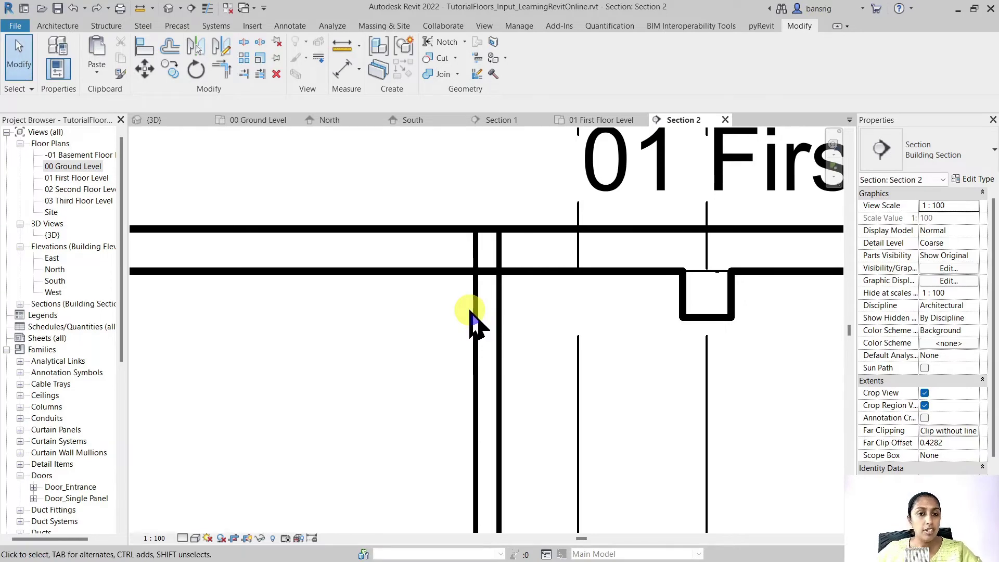
left_click(485, 316)
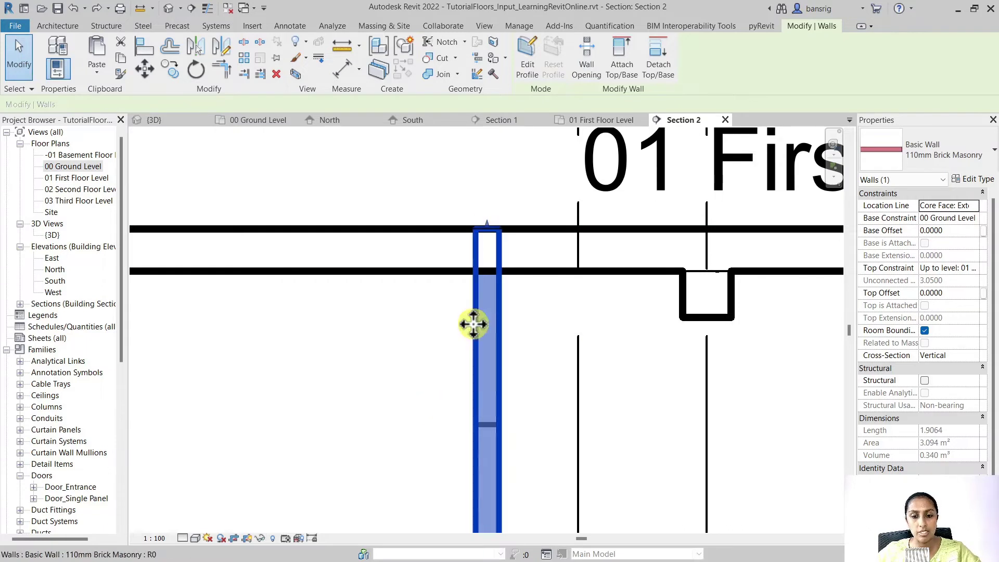
left_click(625, 65)
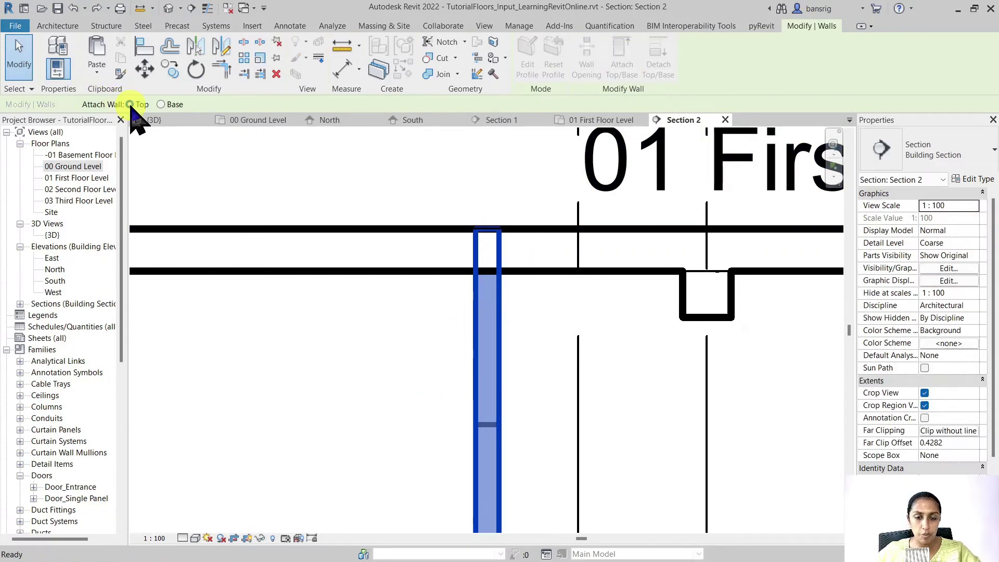
left_click(381, 266)
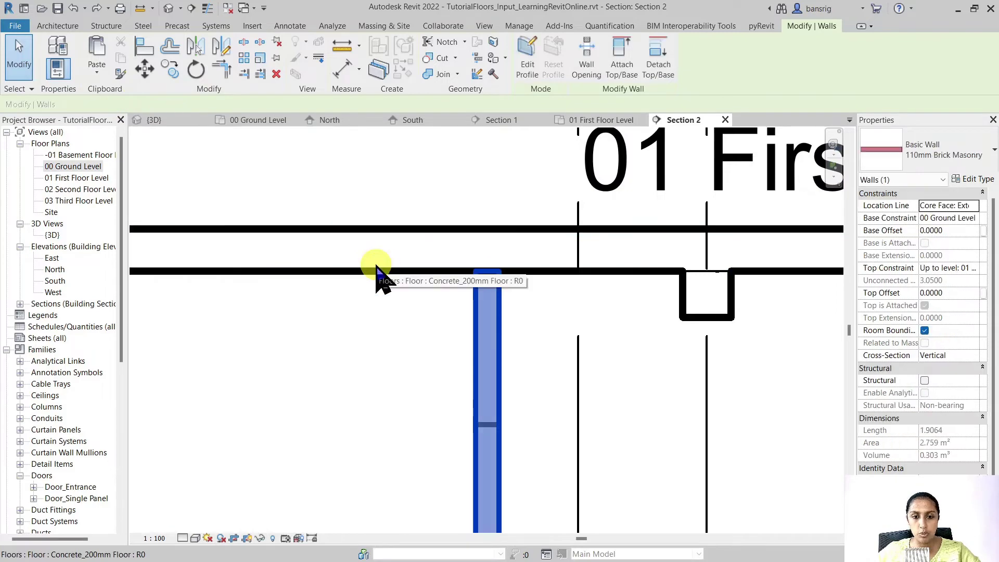
left_click(416, 312)
left_click(429, 265)
key("Escape")
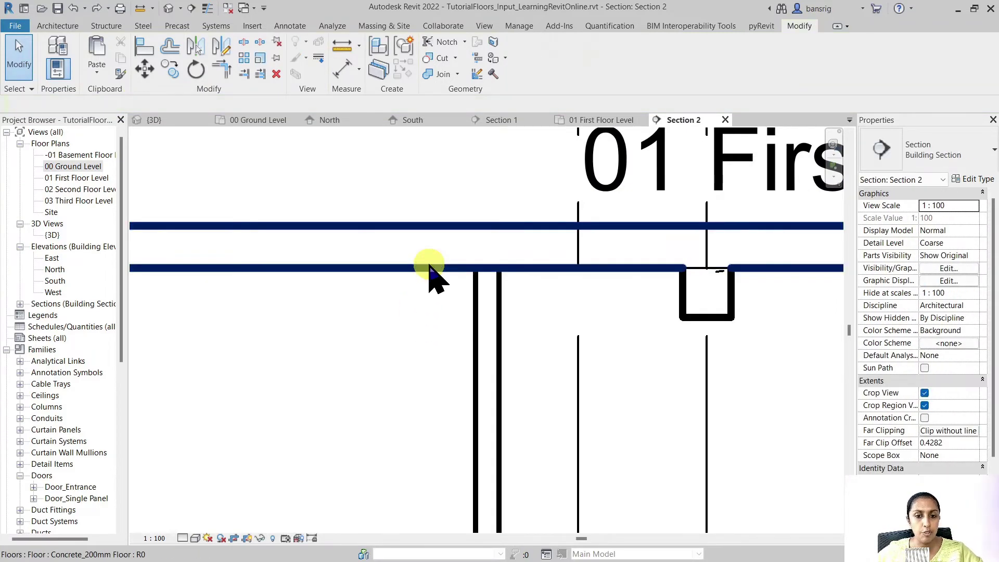
left_click(429, 264)
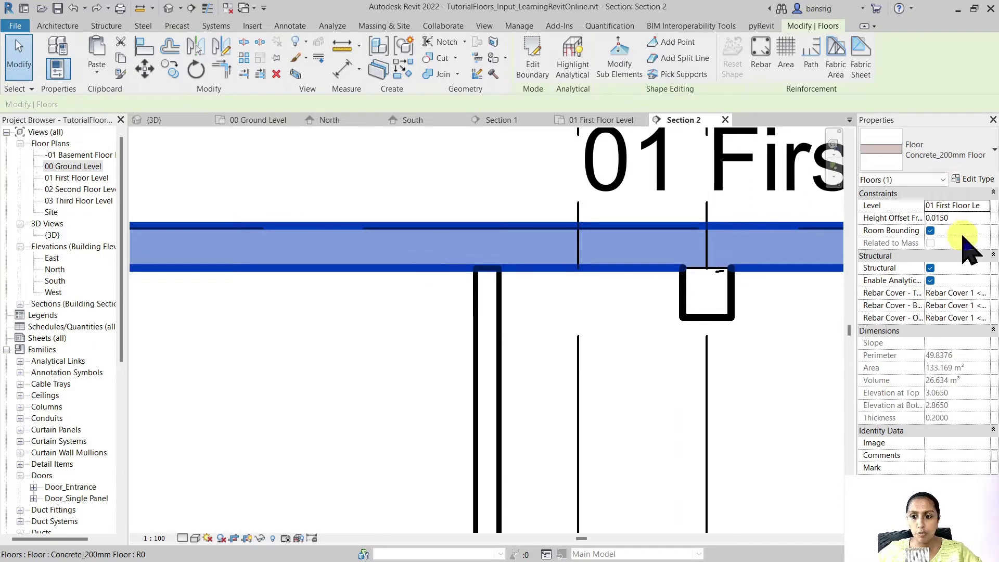
left_click(967, 217)
type("0.5")
key("Return")
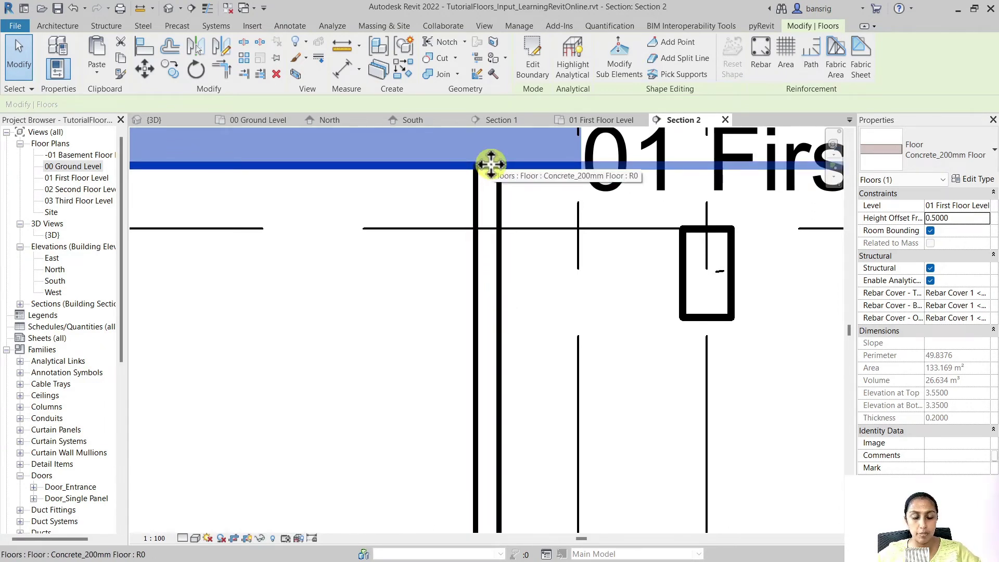
left_click(971, 218)
type("0")
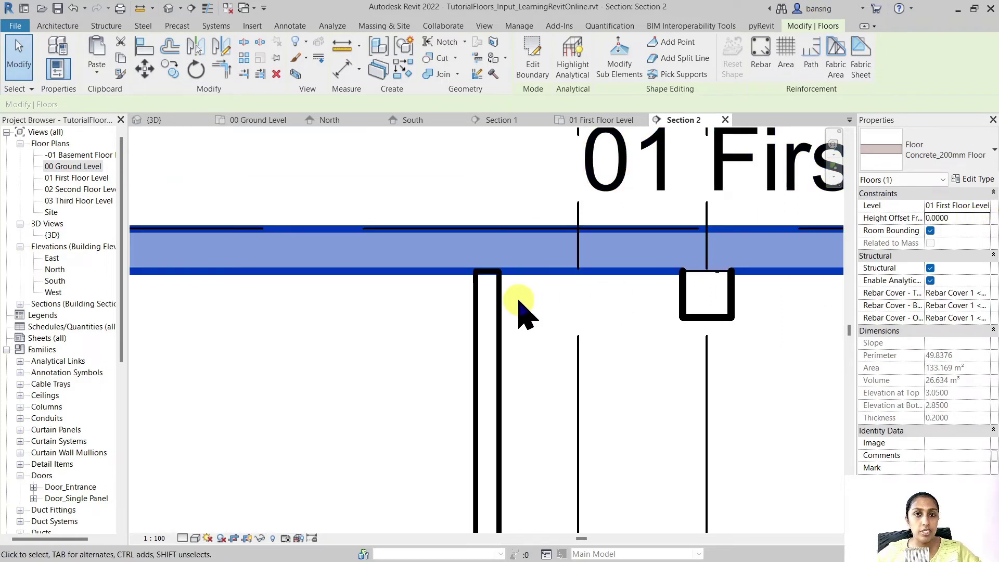
left_click(504, 335)
left_click(507, 346)
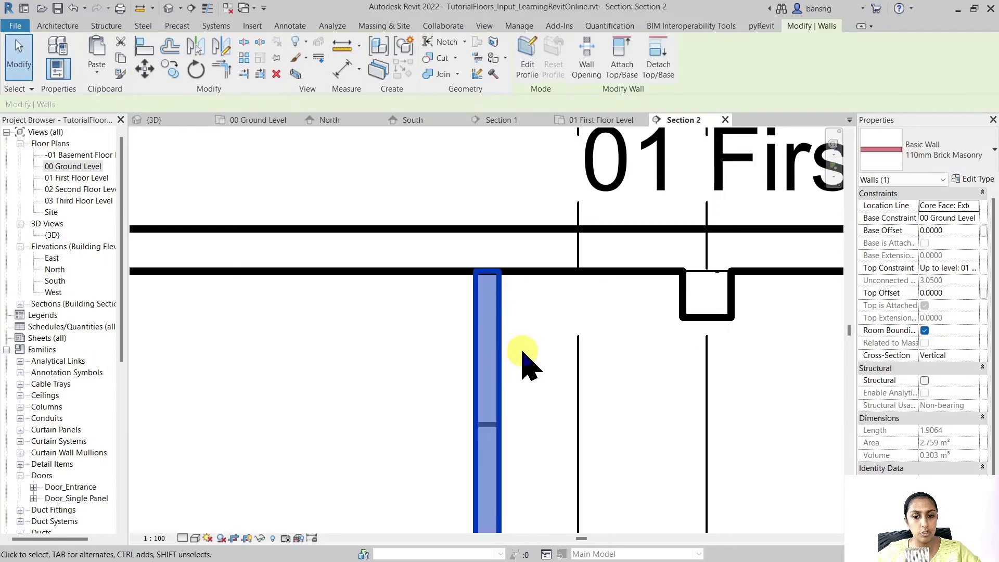
left_click(658, 65)
left_click(534, 271)
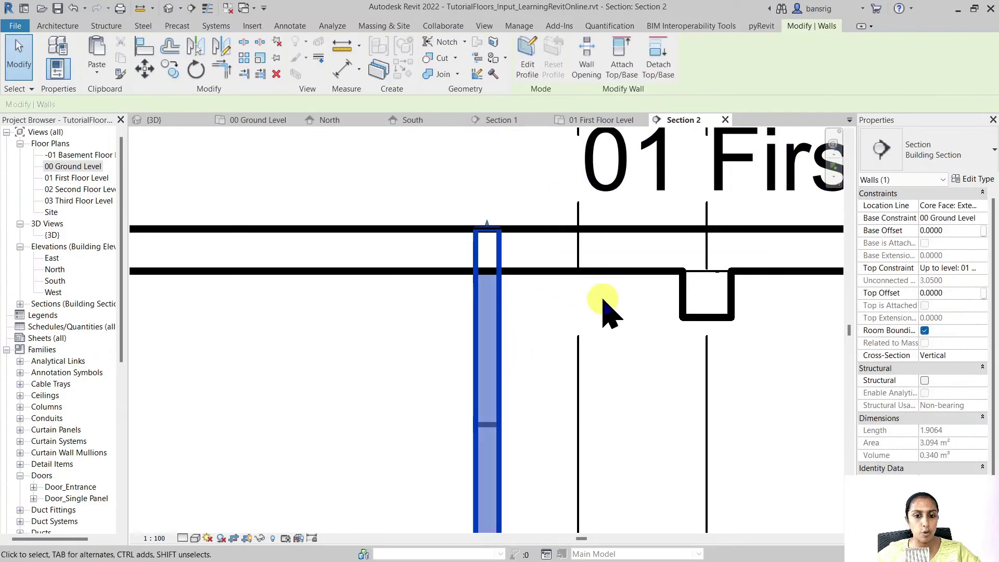
Step: Scroll the Tutorial: Floors page down to step 7, To Copy and Paste Align
left_click(526, 299)
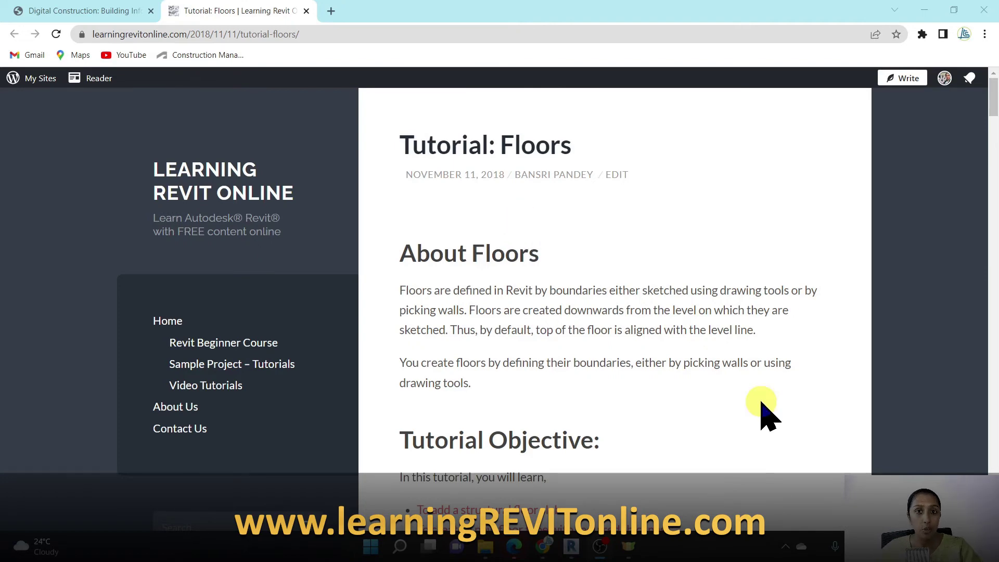
scroll(761, 404, "down", 10)
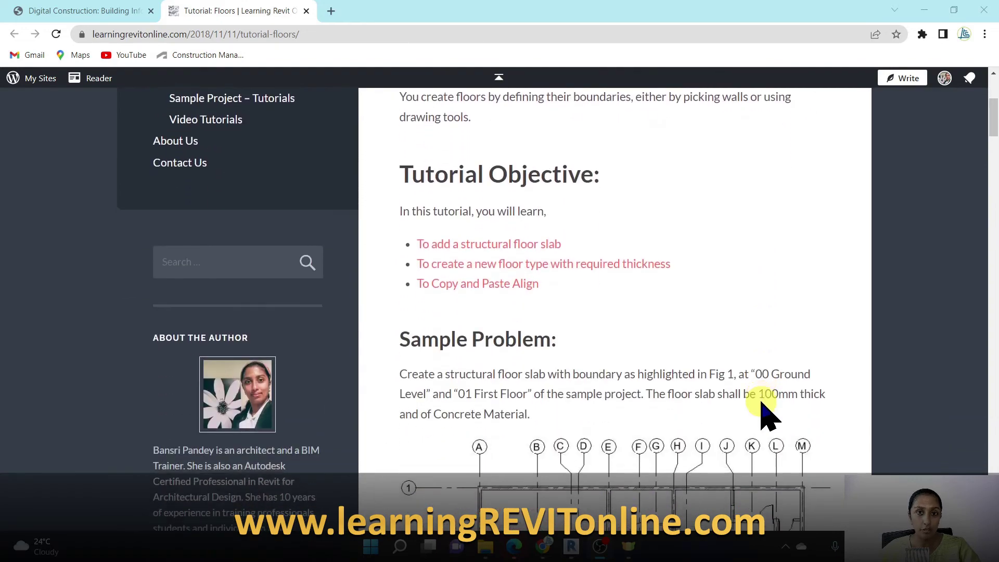
scroll(763, 414, "down", 4)
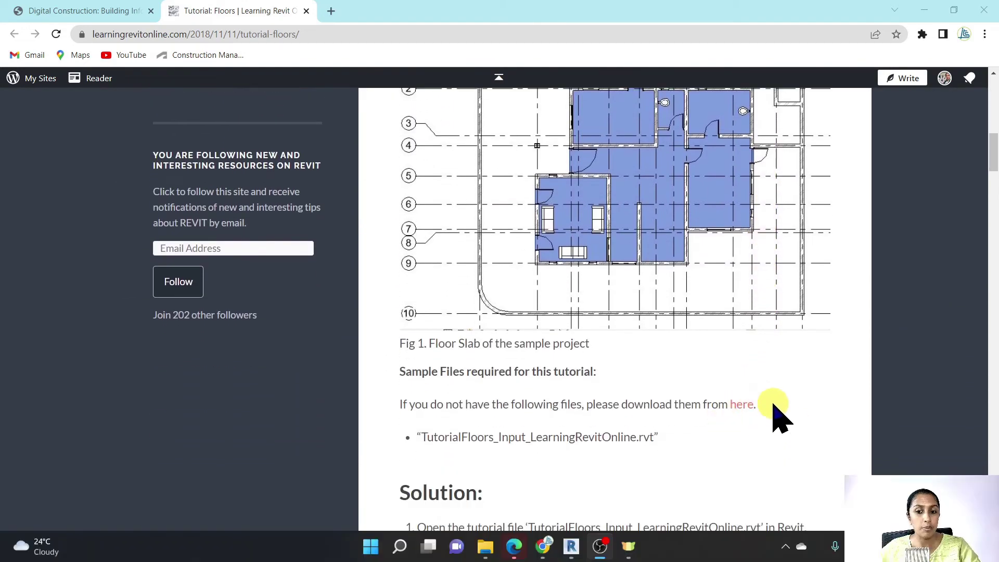
scroll(739, 411, "down", 8)
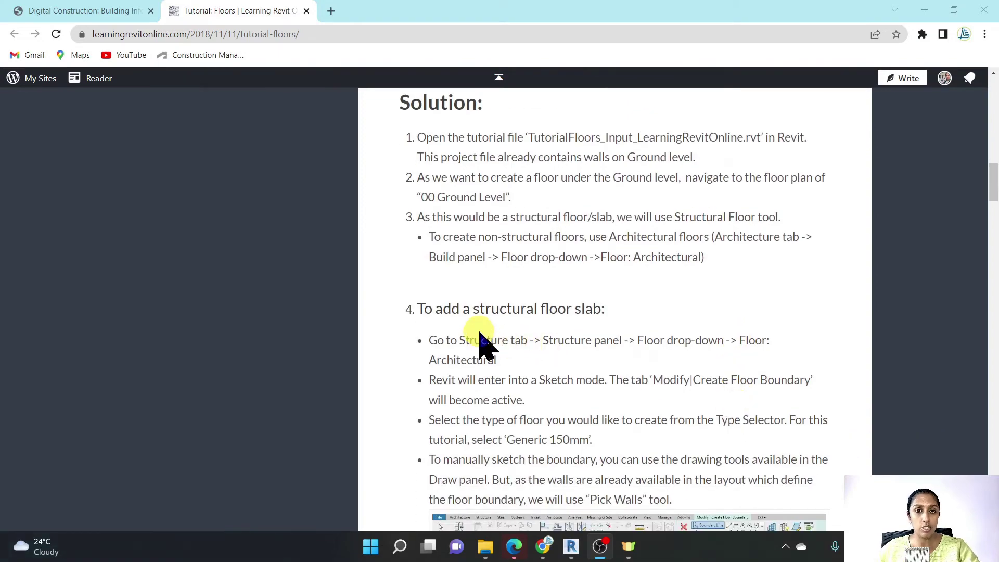
scroll(481, 338, "down", 20)
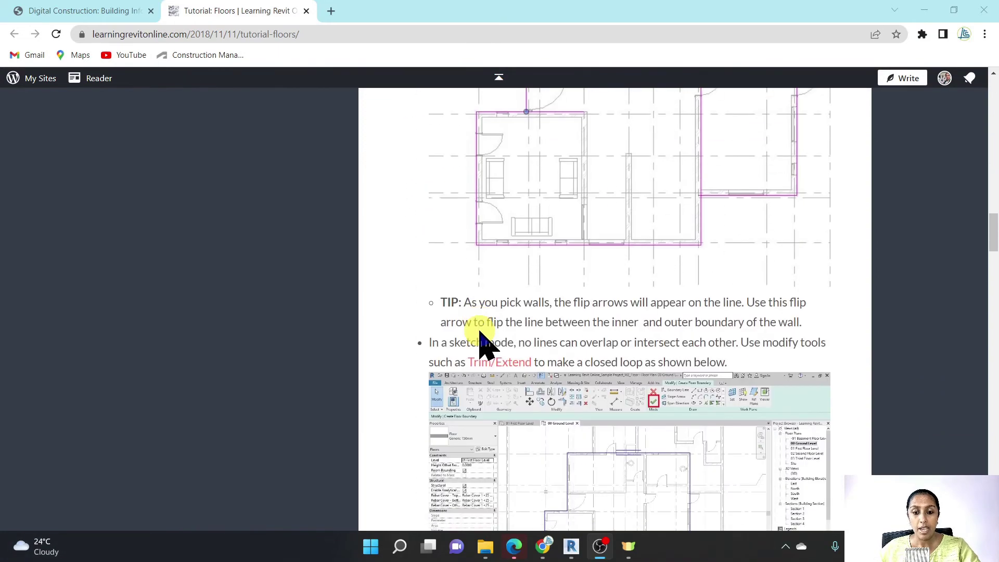
scroll(484, 344, "down", 10)
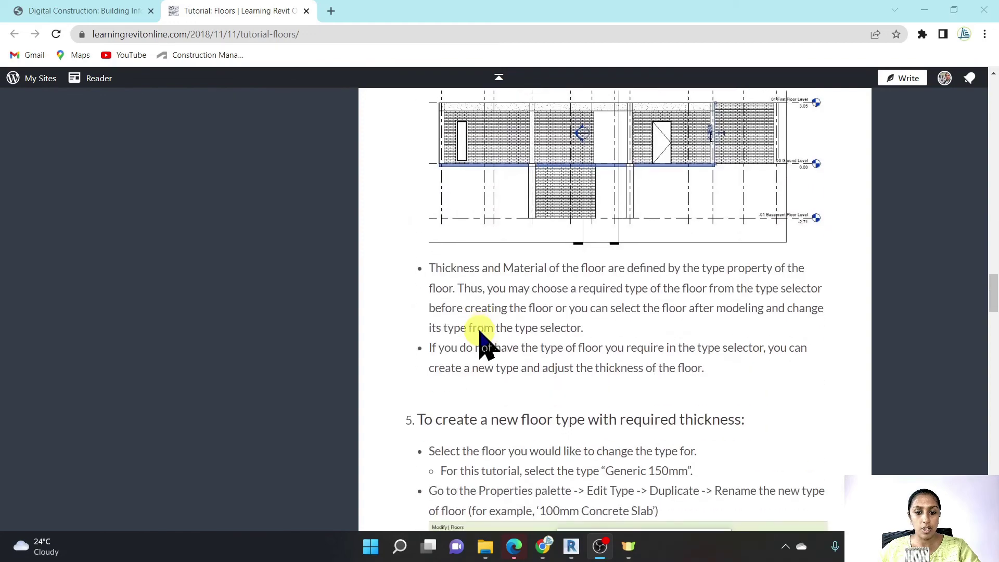
scroll(482, 338, "down", 15)
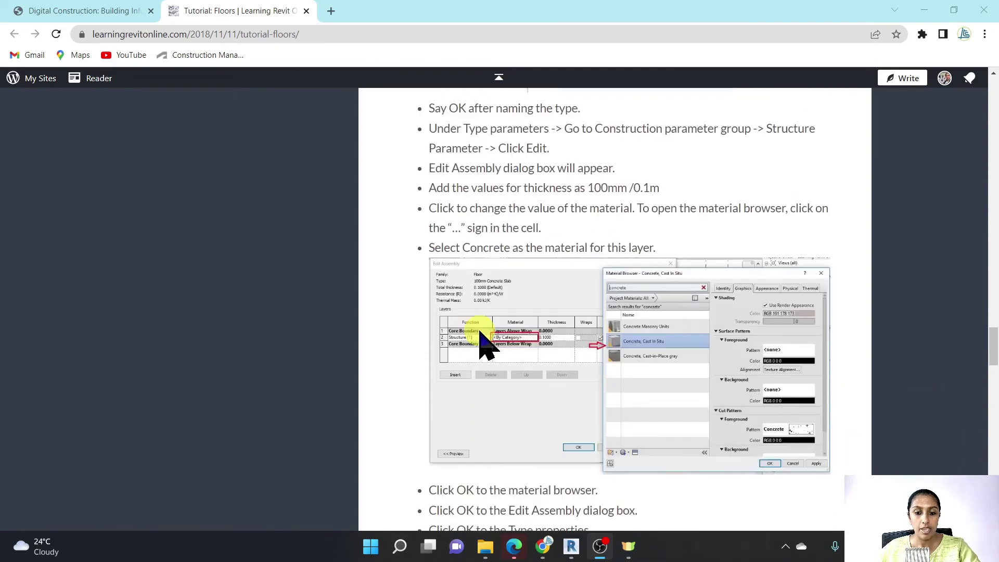
scroll(481, 339, "down", 1)
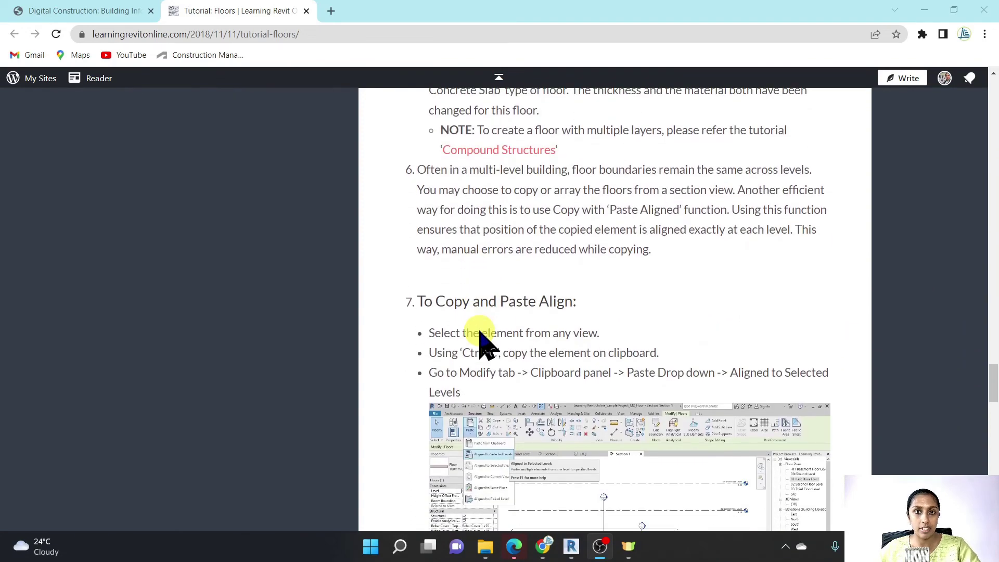